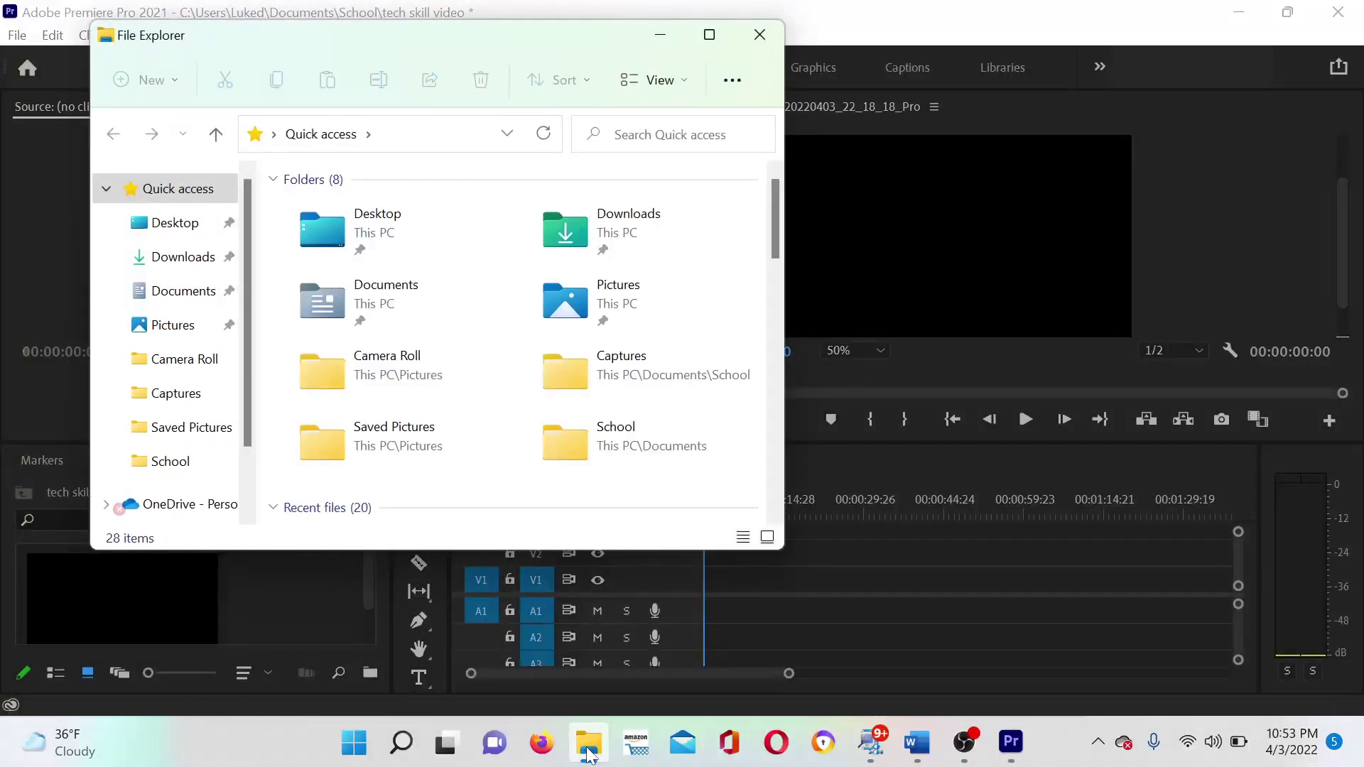
{"action": "left_click", "coordinate": [195, 458]}
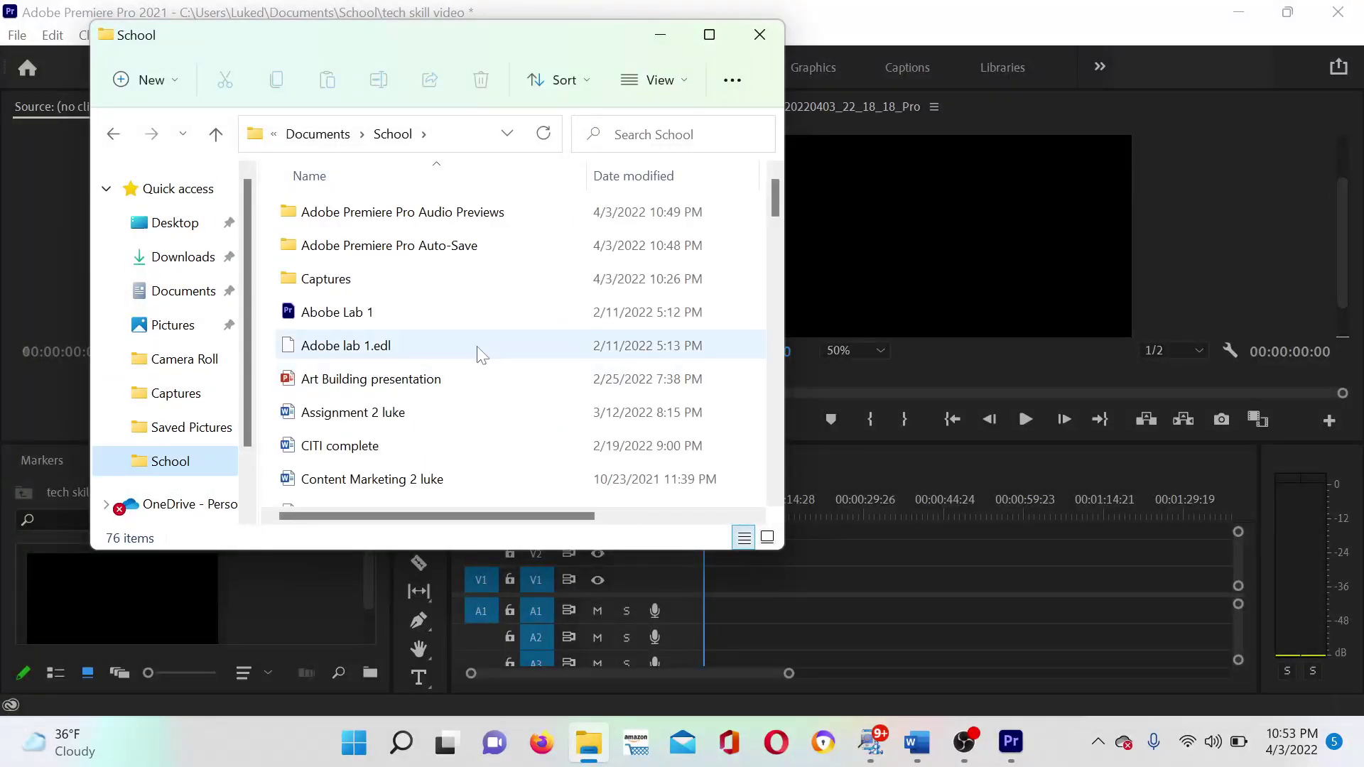
{"action": "scroll", "coordinate": [442, 410], "scroll_direction": "down", "scroll_amount": 4}
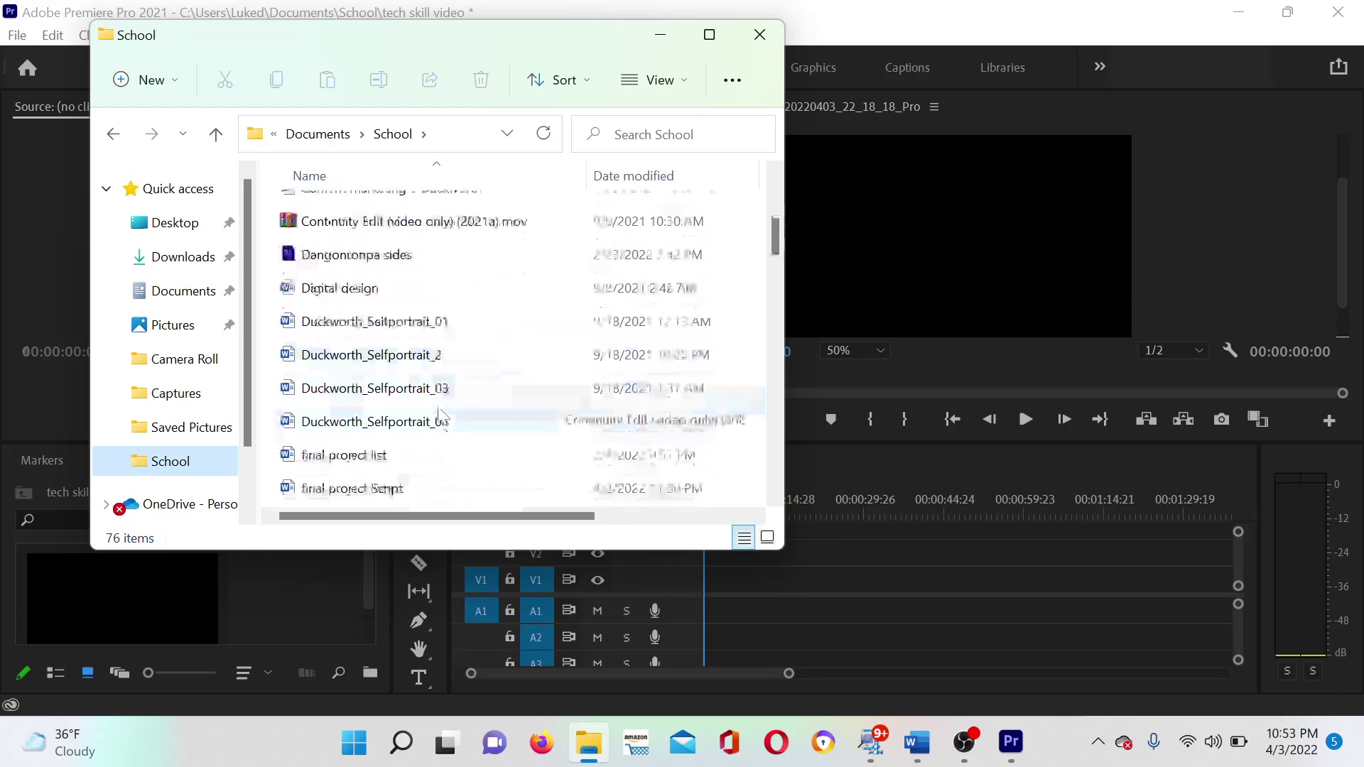
{"action": "scroll", "coordinate": [405, 423], "scroll_direction": "up", "scroll_amount": 4}
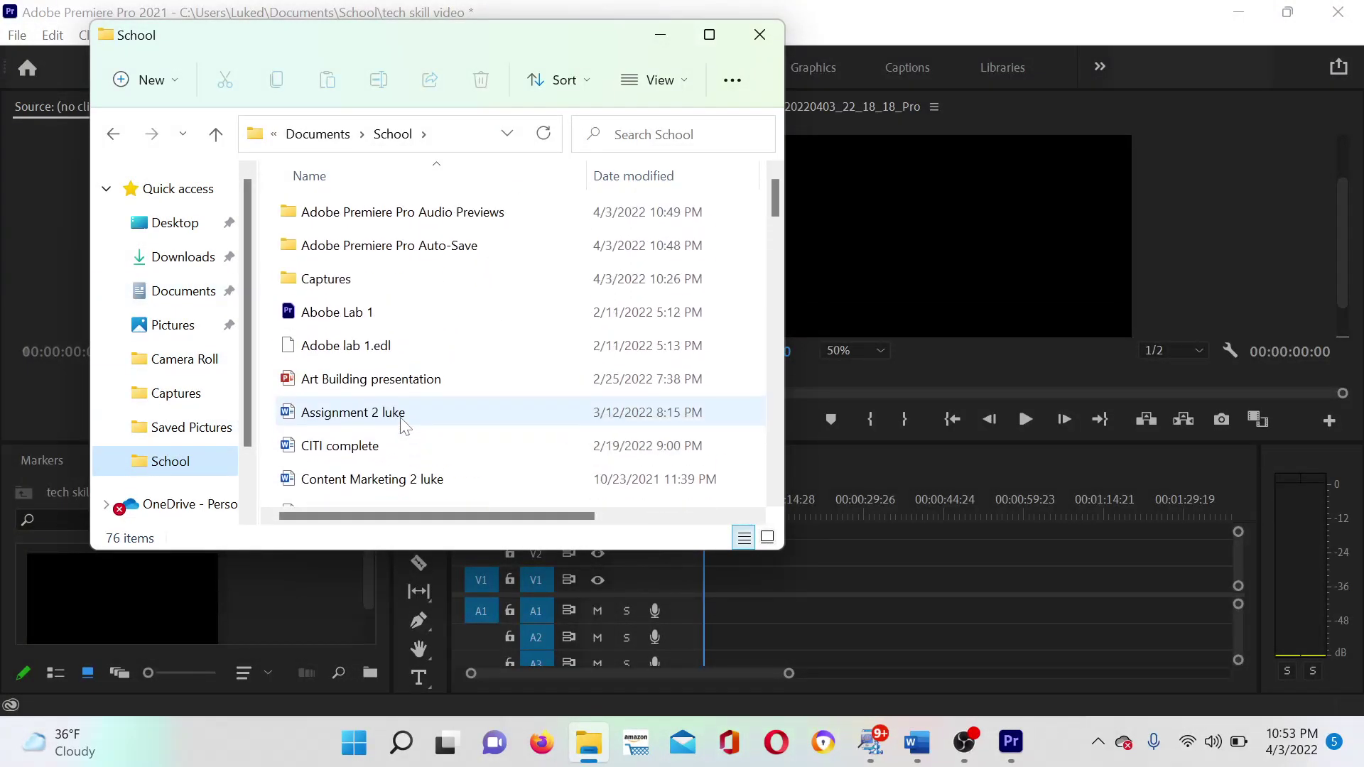
Bring the video WIN_20220403_22_18_18_Pro from the Camera Roll folder into the Premiere Pro project
{"action": "left_click", "coordinate": [186, 361]}
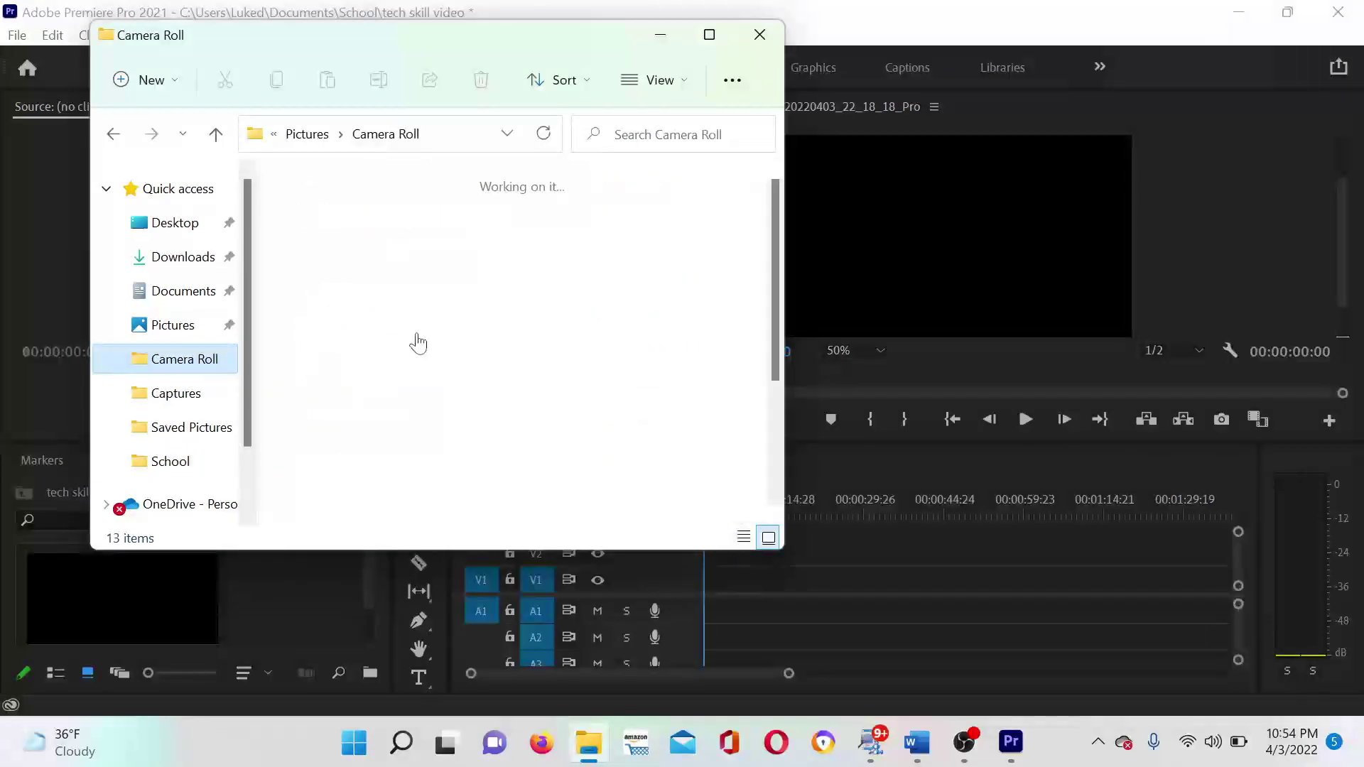
{"action": "scroll", "coordinate": [458, 374], "scroll_direction": "down", "scroll_amount": 3}
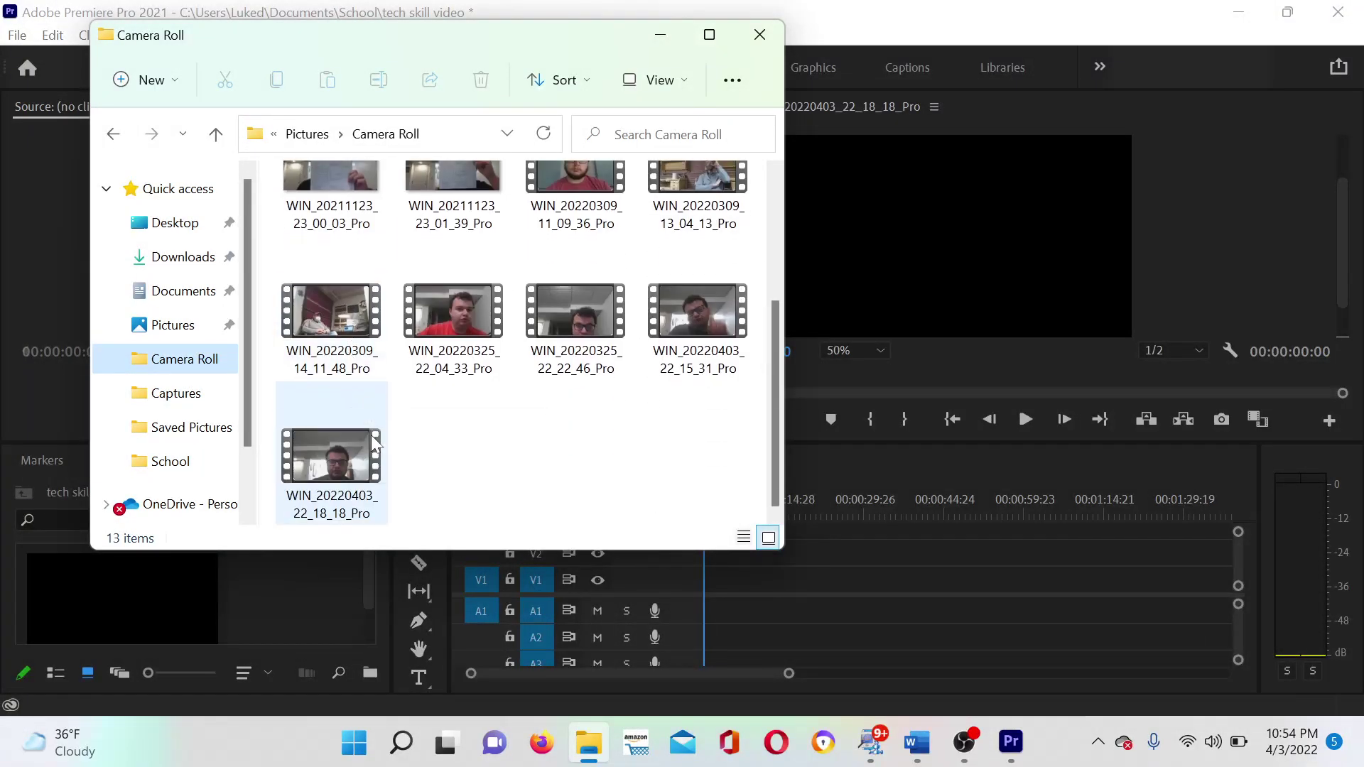
{"action": "left_click", "coordinate": [341, 474]}
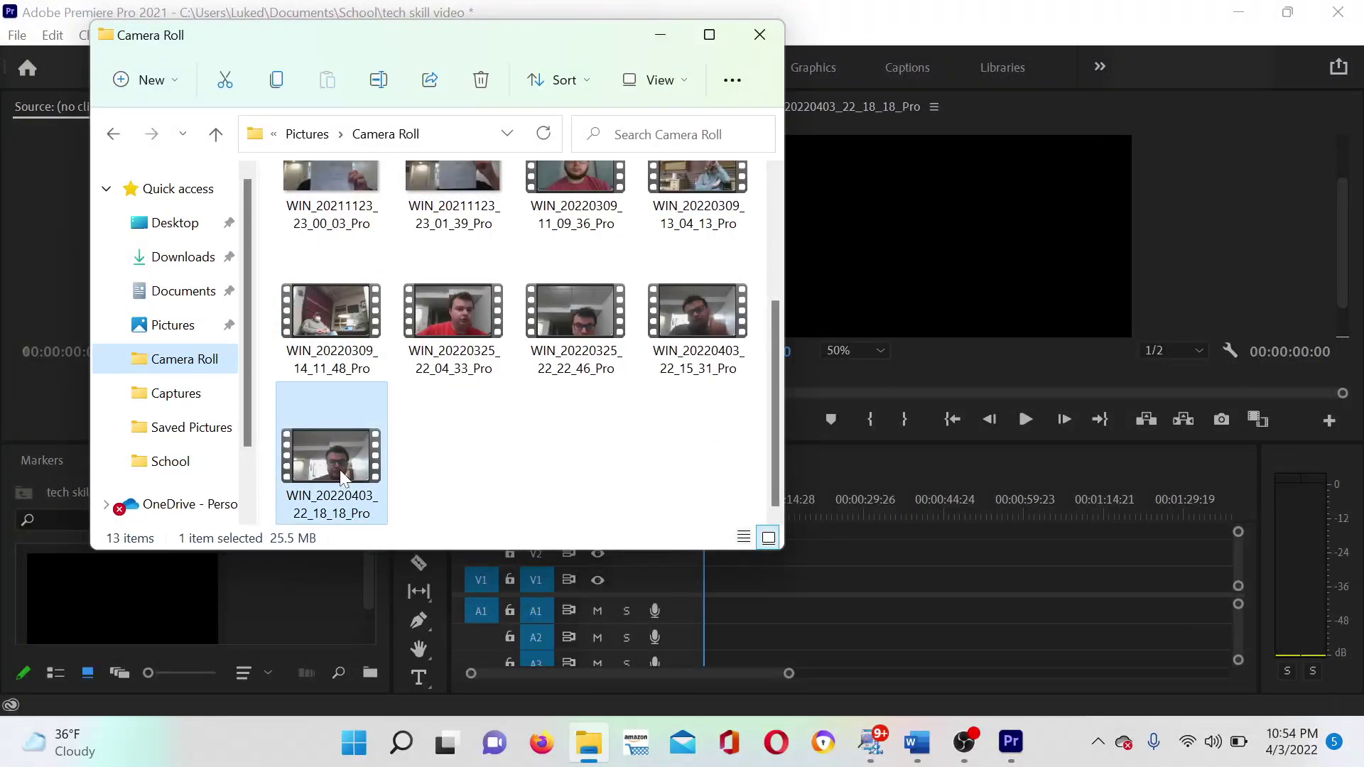
{"action": "left_click_drag", "start_coordinate": [341, 475], "coordinate": [210, 570]}
Place the WIN_20220403_22_18_18_Pro clip at the very start of the V1 and A1 tracks
{"action": "left_click_drag", "start_coordinate": [801, 573], "coordinate": [817, 577]}
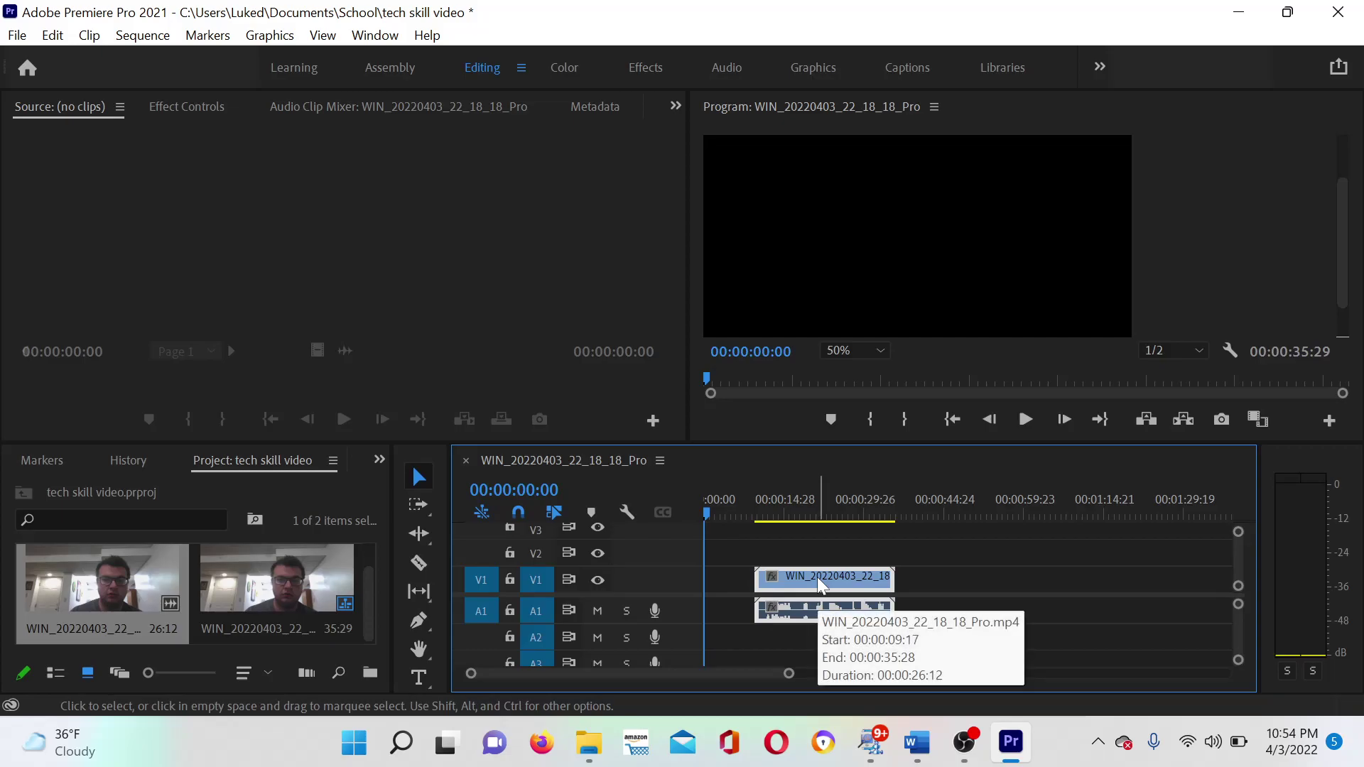
{"action": "left_click_drag", "start_coordinate": [817, 577], "coordinate": [767, 578]}
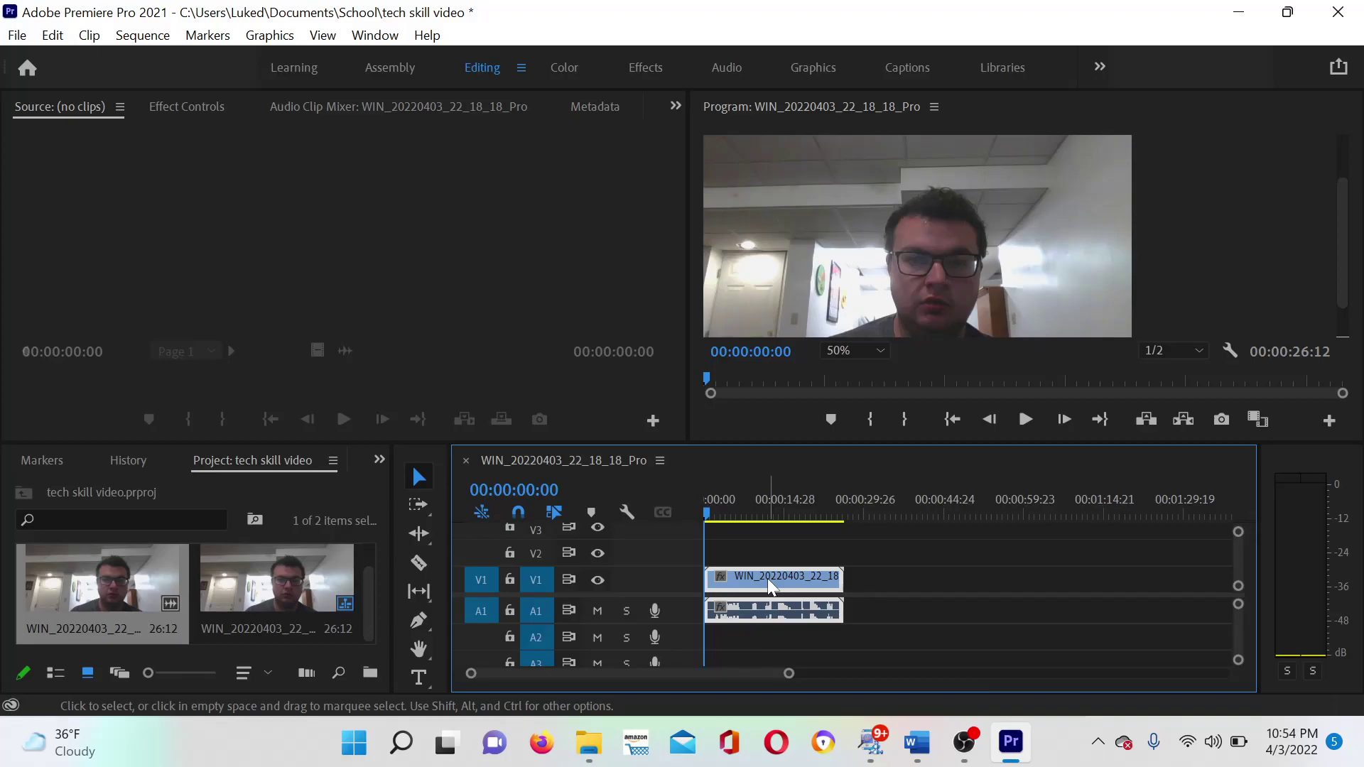
{"action": "mouse_move", "coordinate": [767, 578]}
{"action": "left_mouse_down"}
{"action": "mouse_move", "coordinate": [856, 584]}
{"action": "mouse_move", "coordinate": [774, 575]}
{"action": "left_mouse_up"}
Play the clip's opening to find the first cut point and trim the clip's start to 00:00:02:02
{"action": "key", "text": "space"}
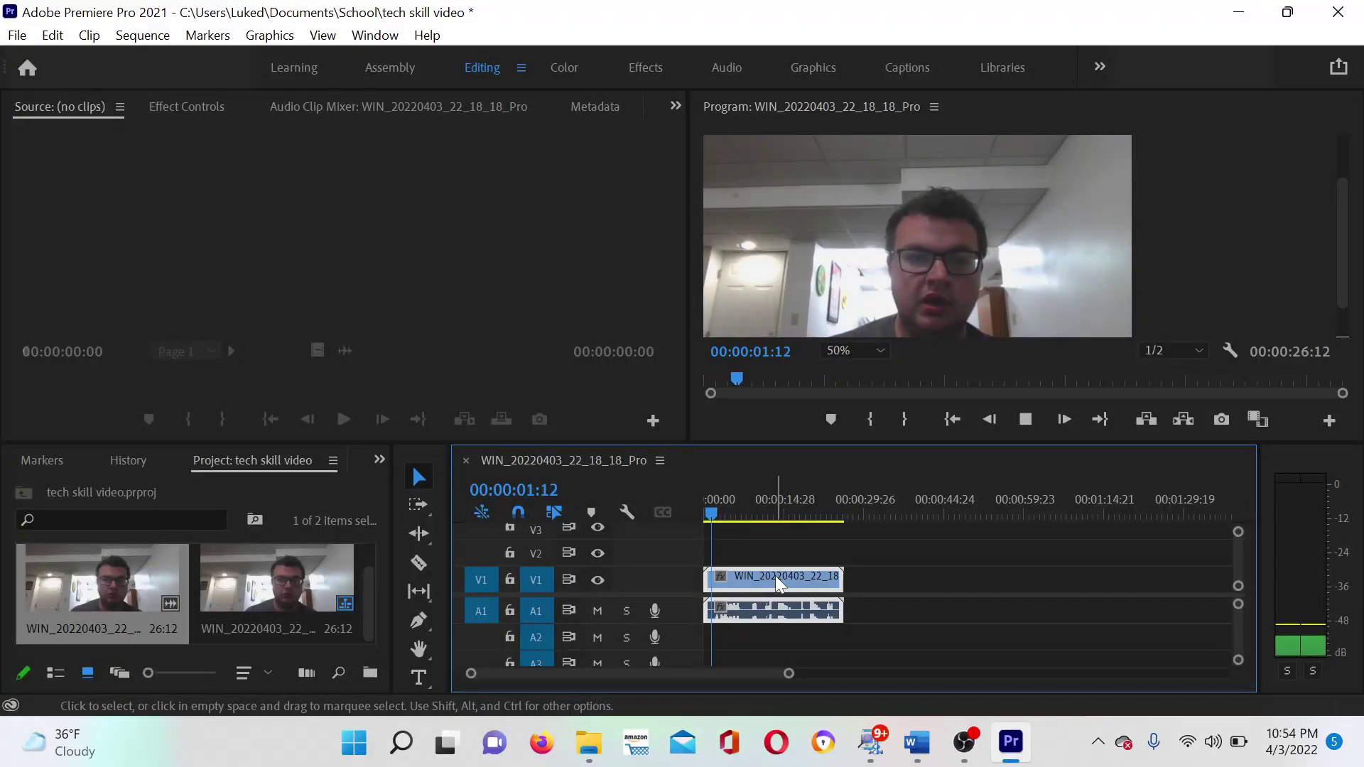
{"action": "key", "text": "space"}
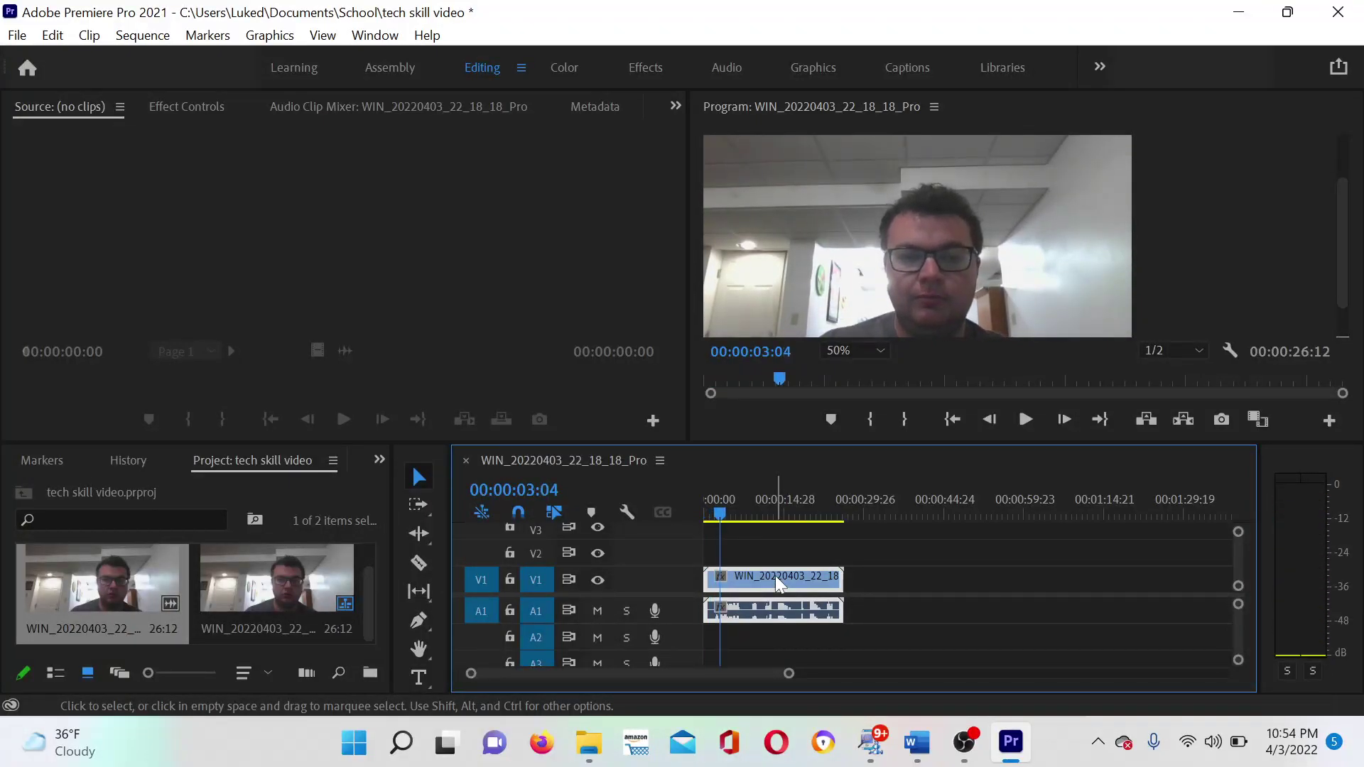
{"action": "key", "text": "Home"}
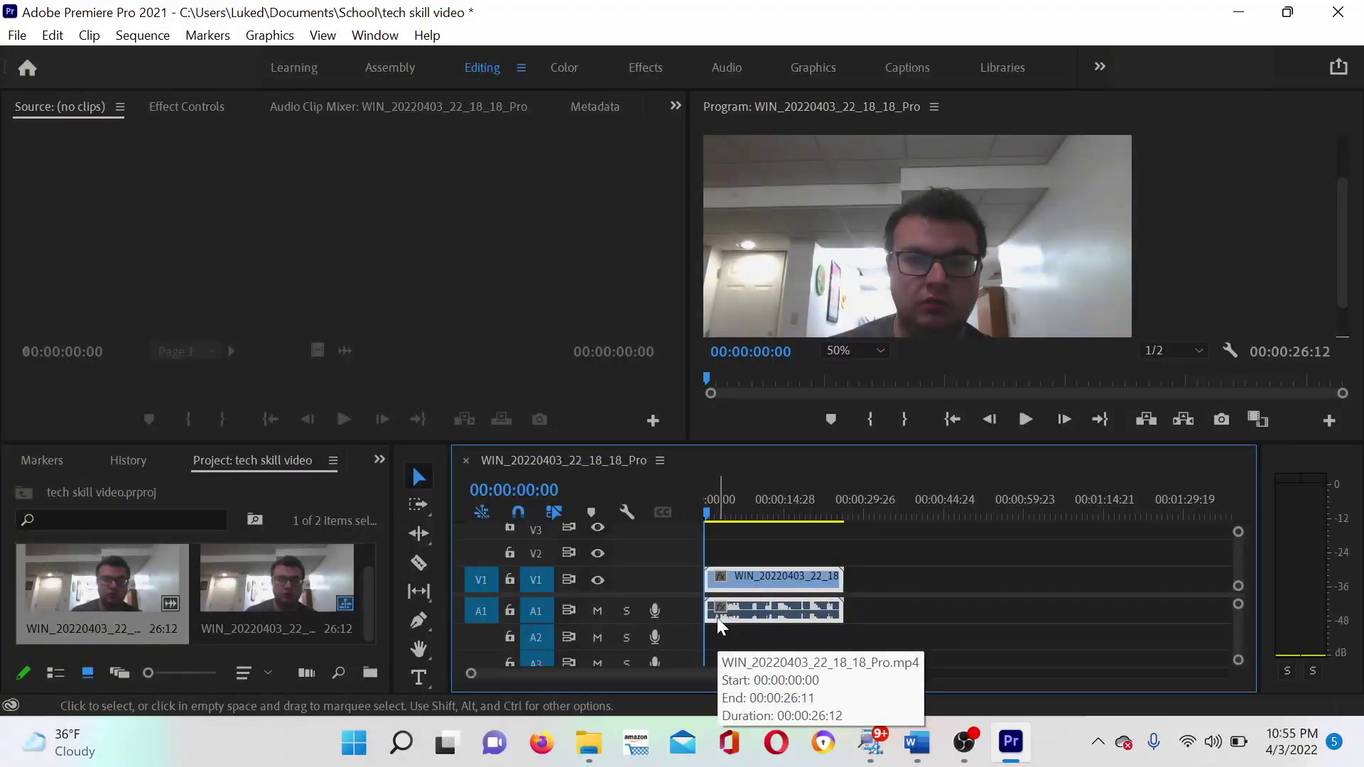
{"action": "key", "text": "space"}
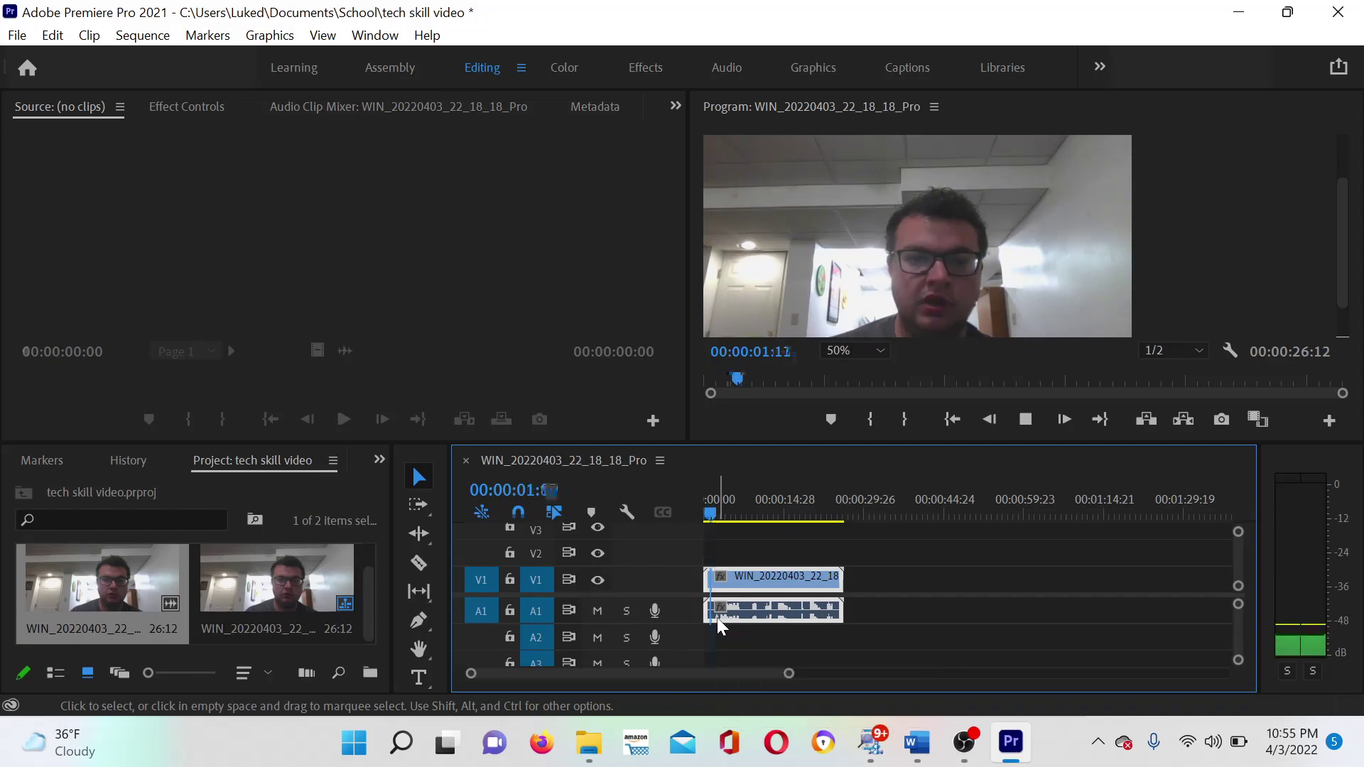
{"action": "key", "text": "space"}
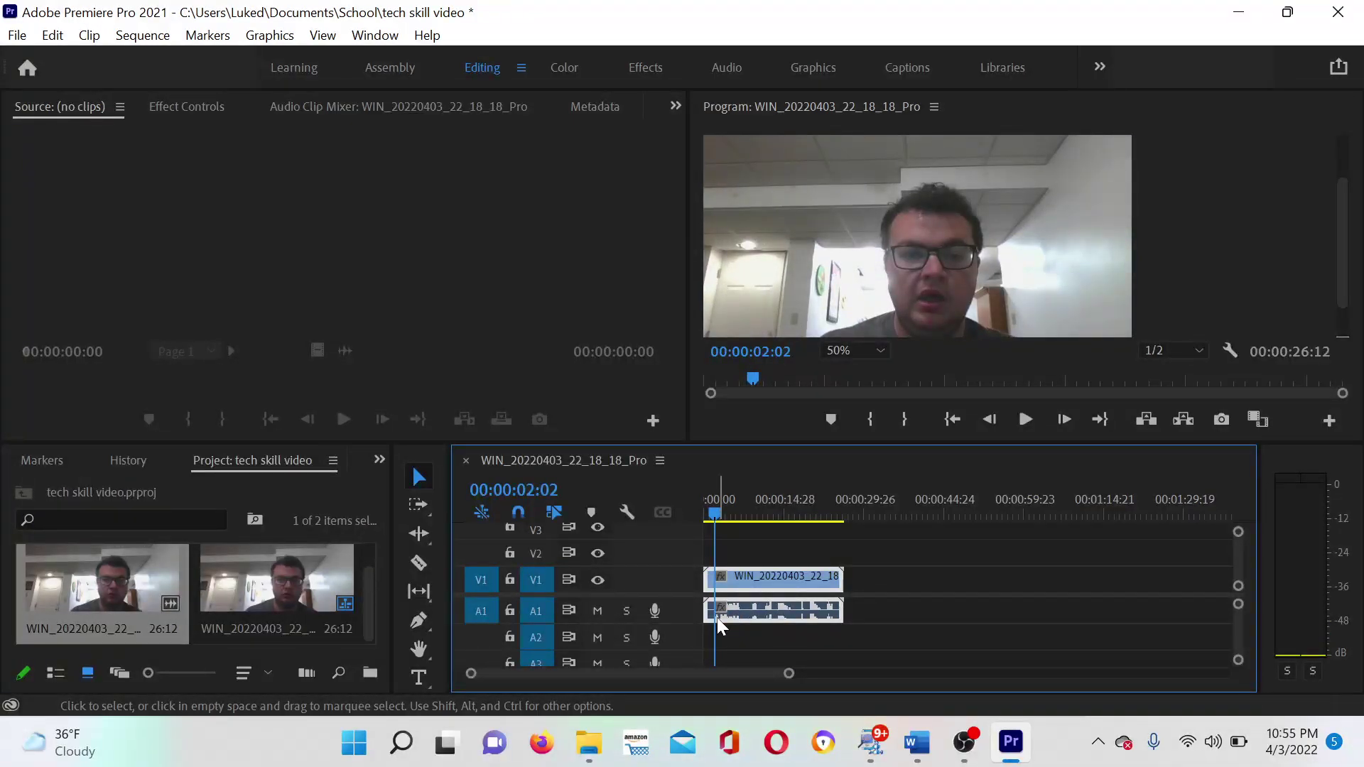
{"action": "left_click", "coordinate": [710, 576]}
{"action": "left_click_drag", "start_coordinate": [710, 577], "coordinate": [711, 580]}
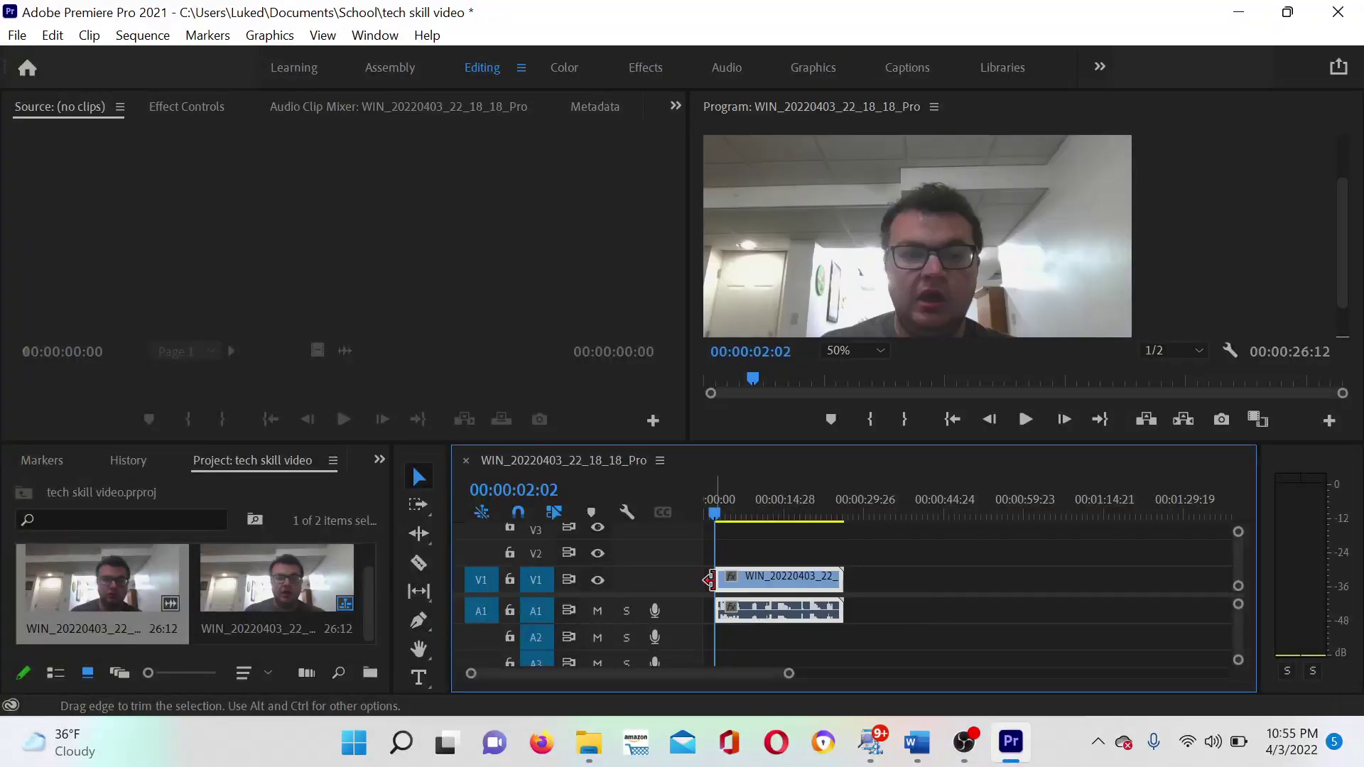
Play the sequence from its beginning across the gap, and extend the clip's start back to 00:00:00:00
{"action": "left_click", "coordinate": [713, 518]}
{"action": "left_click_drag", "start_coordinate": [713, 518], "coordinate": [702, 516]}
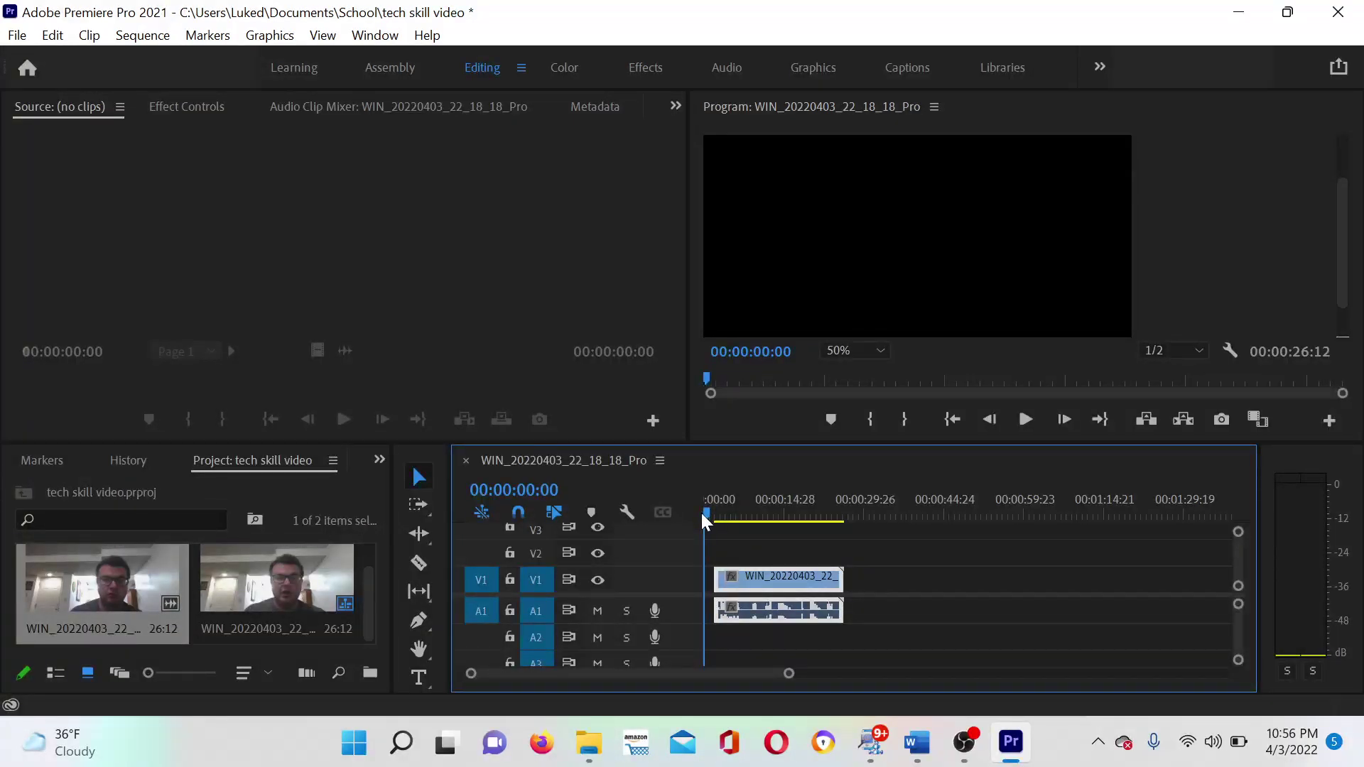
{"action": "key", "text": "space"}
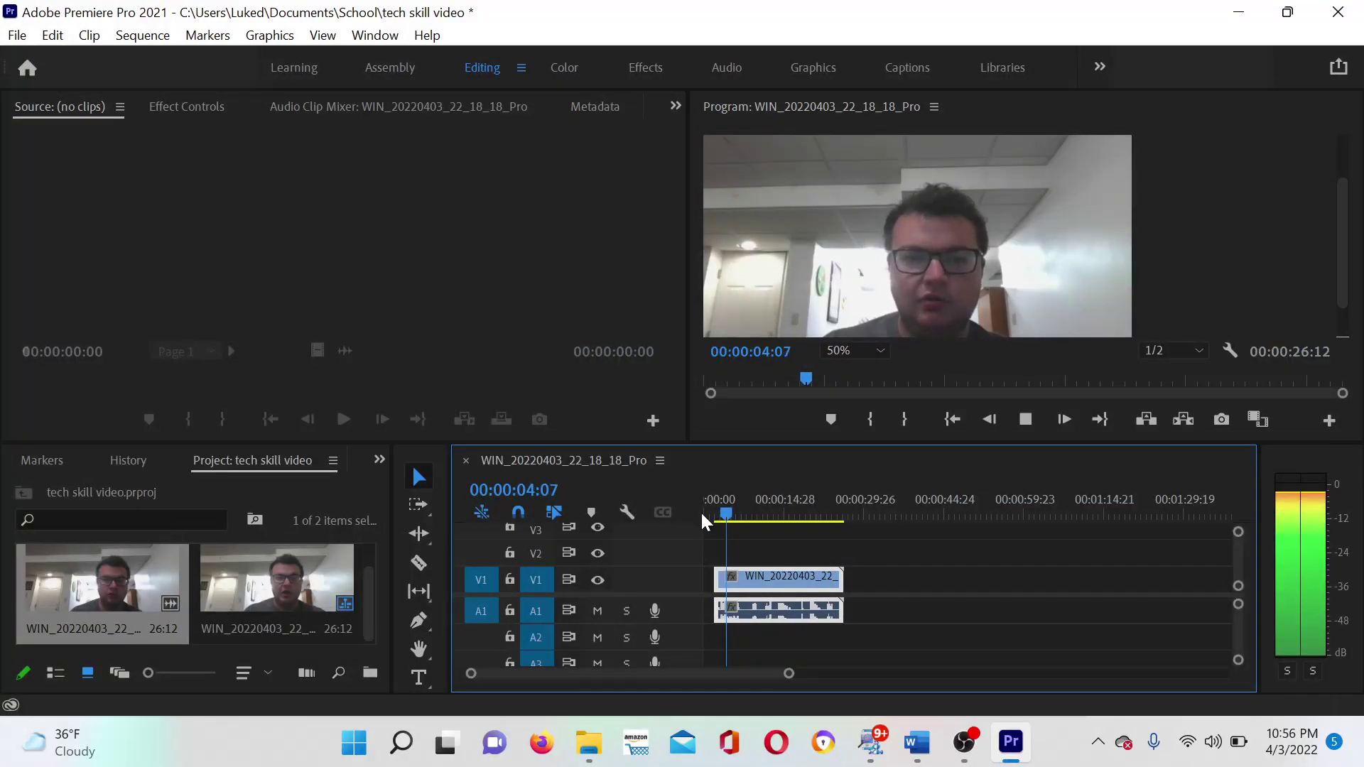
{"action": "key", "text": "space"}
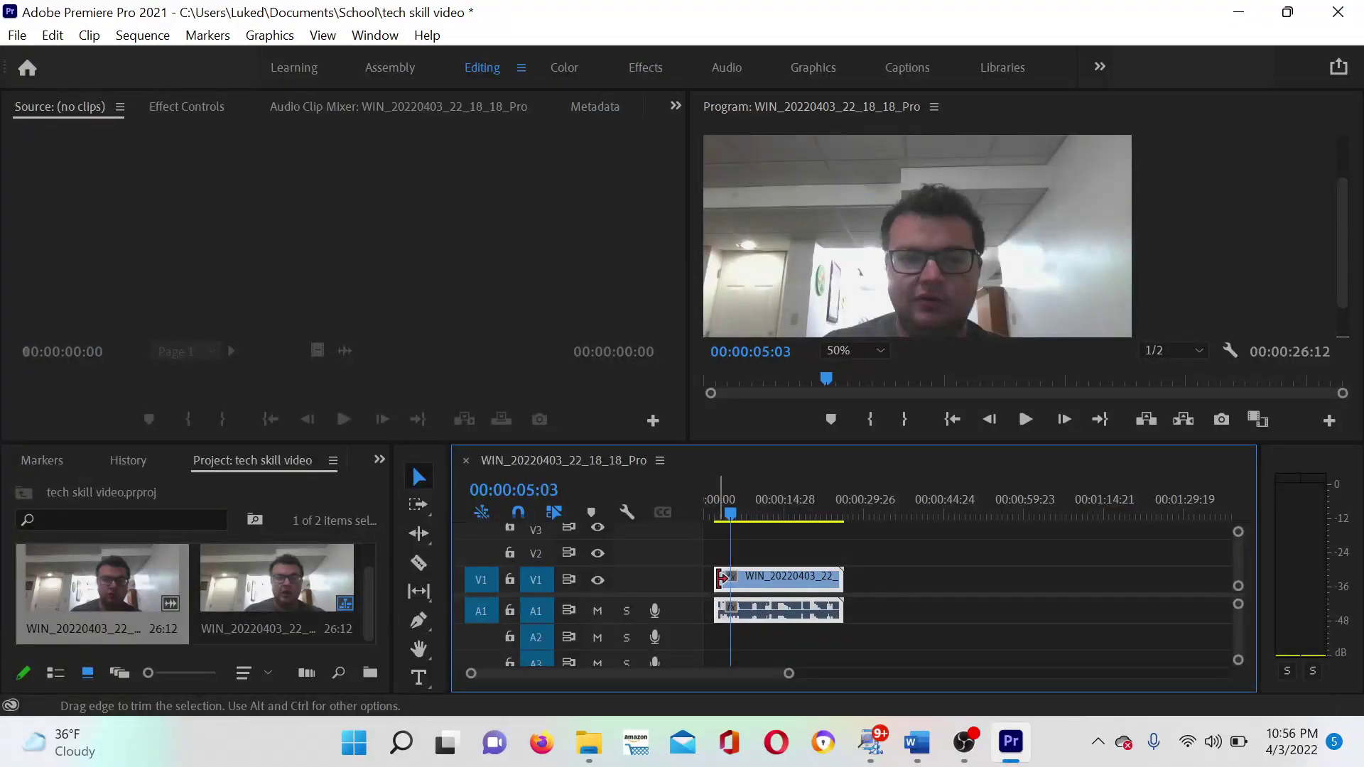
{"action": "left_click_drag", "start_coordinate": [723, 579], "coordinate": [702, 582]}
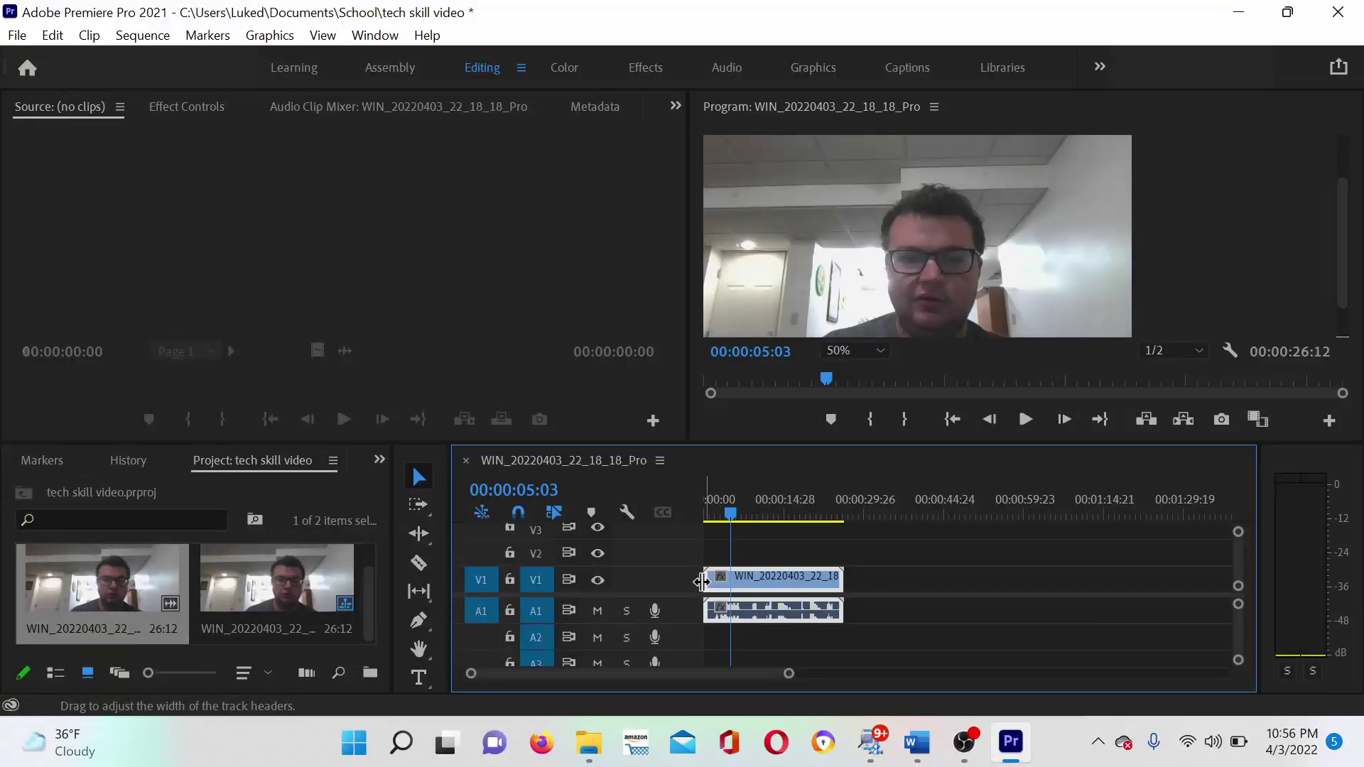
Trim the clip's start to 00:00:02:00 and move the shortened clip back to the beginning of the timeline
{"action": "left_click_drag", "start_coordinate": [727, 511], "coordinate": [714, 520]}
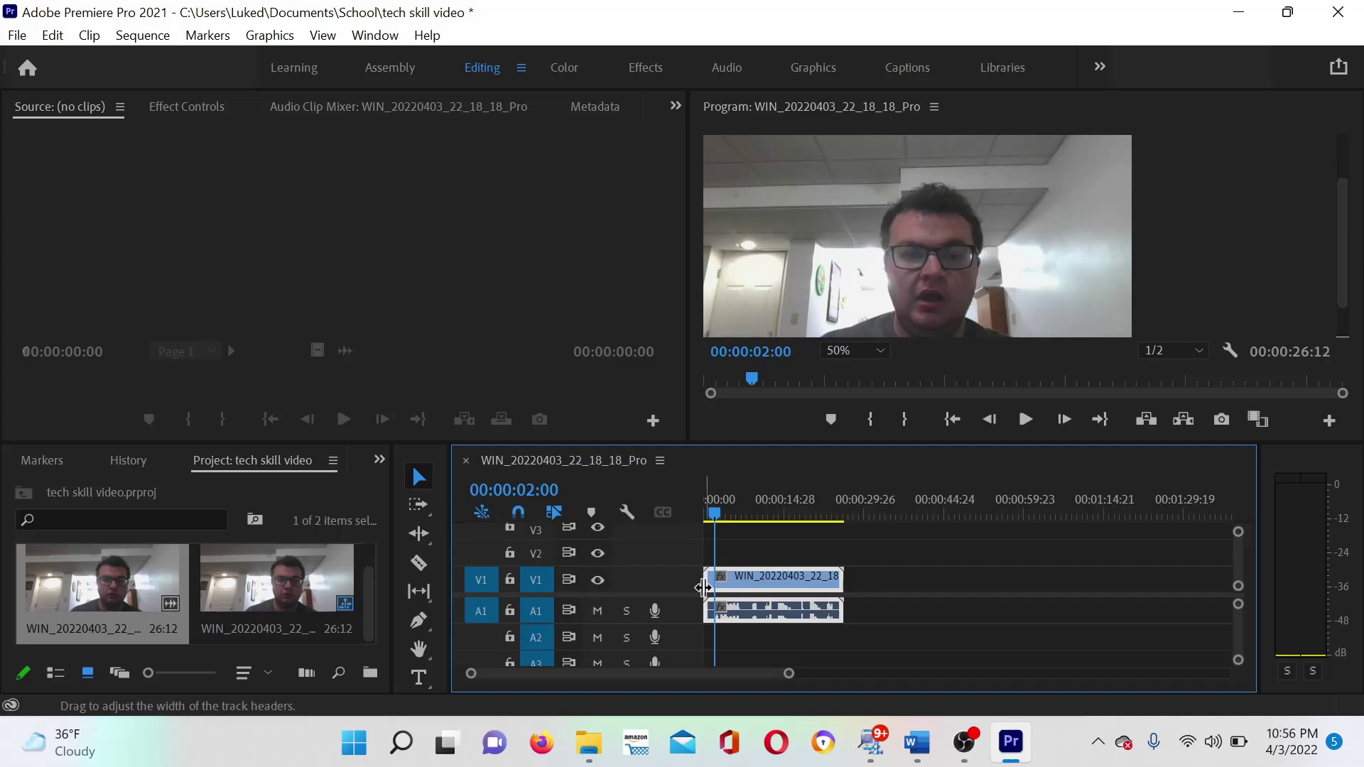
{"action": "left_click_drag", "start_coordinate": [707, 580], "coordinate": [716, 578]}
{"action": "left_click_drag", "start_coordinate": [714, 508], "coordinate": [705, 510]}
{"action": "left_click_drag", "start_coordinate": [786, 586], "coordinate": [774, 586]}
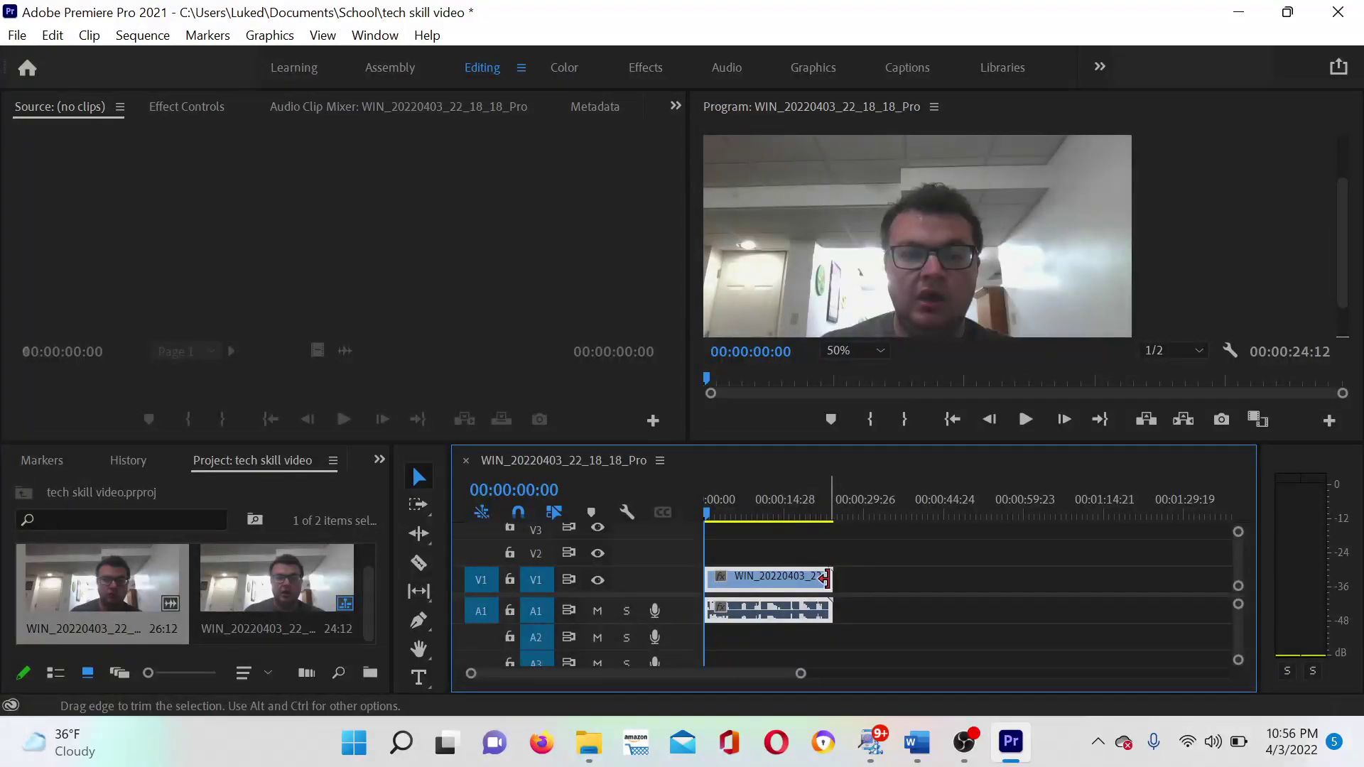
{"action": "left_click_drag", "start_coordinate": [830, 579], "coordinate": [982, 572]}
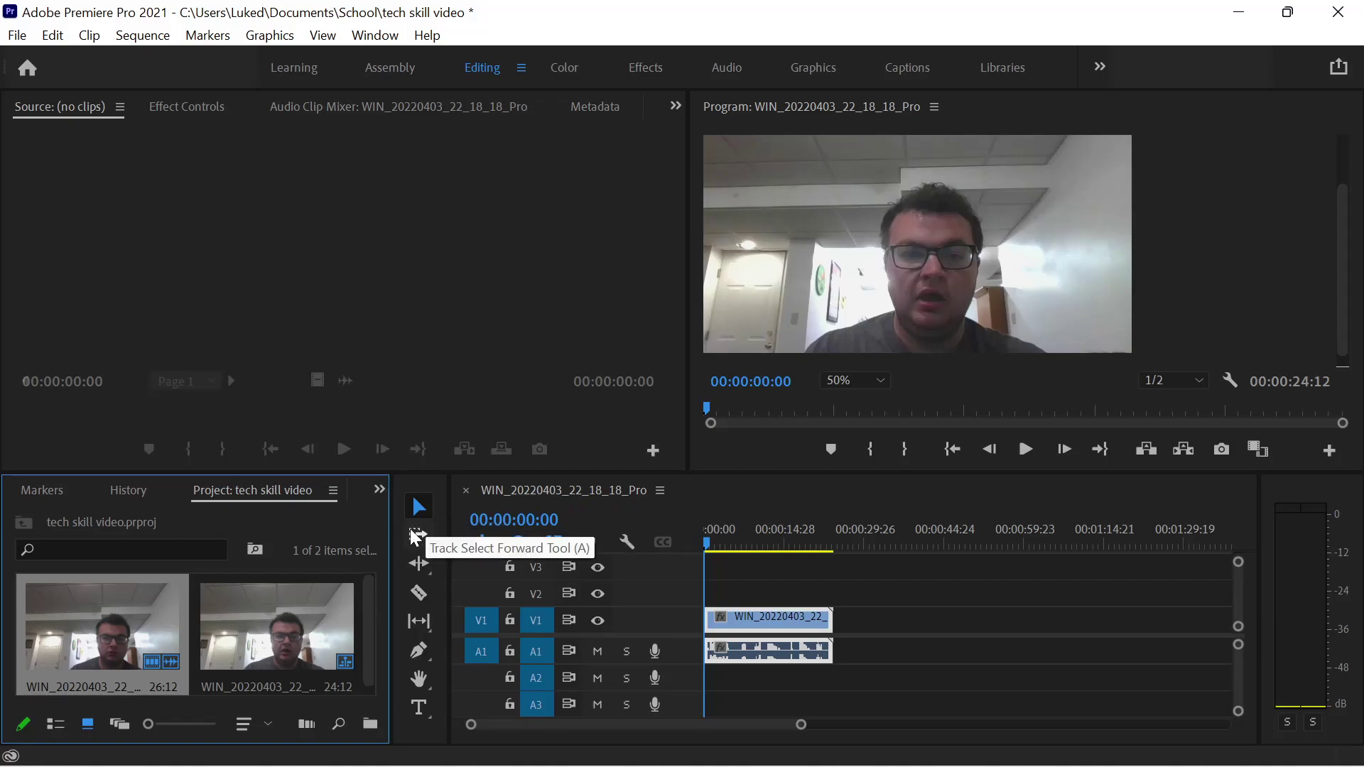
Split the clip at 00:00:04:29 and at 00:00:07:06 with the Razor tool
{"action": "left_click", "coordinate": [418, 596]}
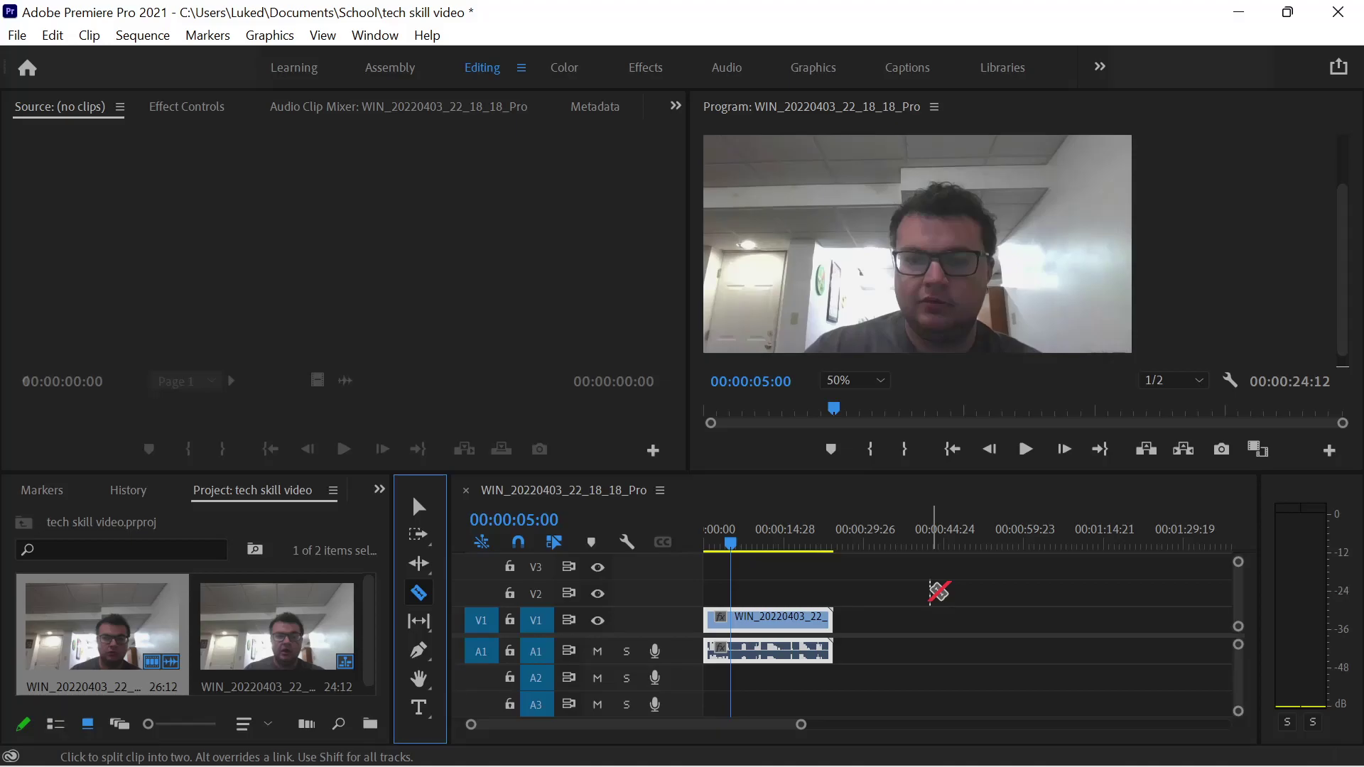
{"action": "key", "text": "space"}
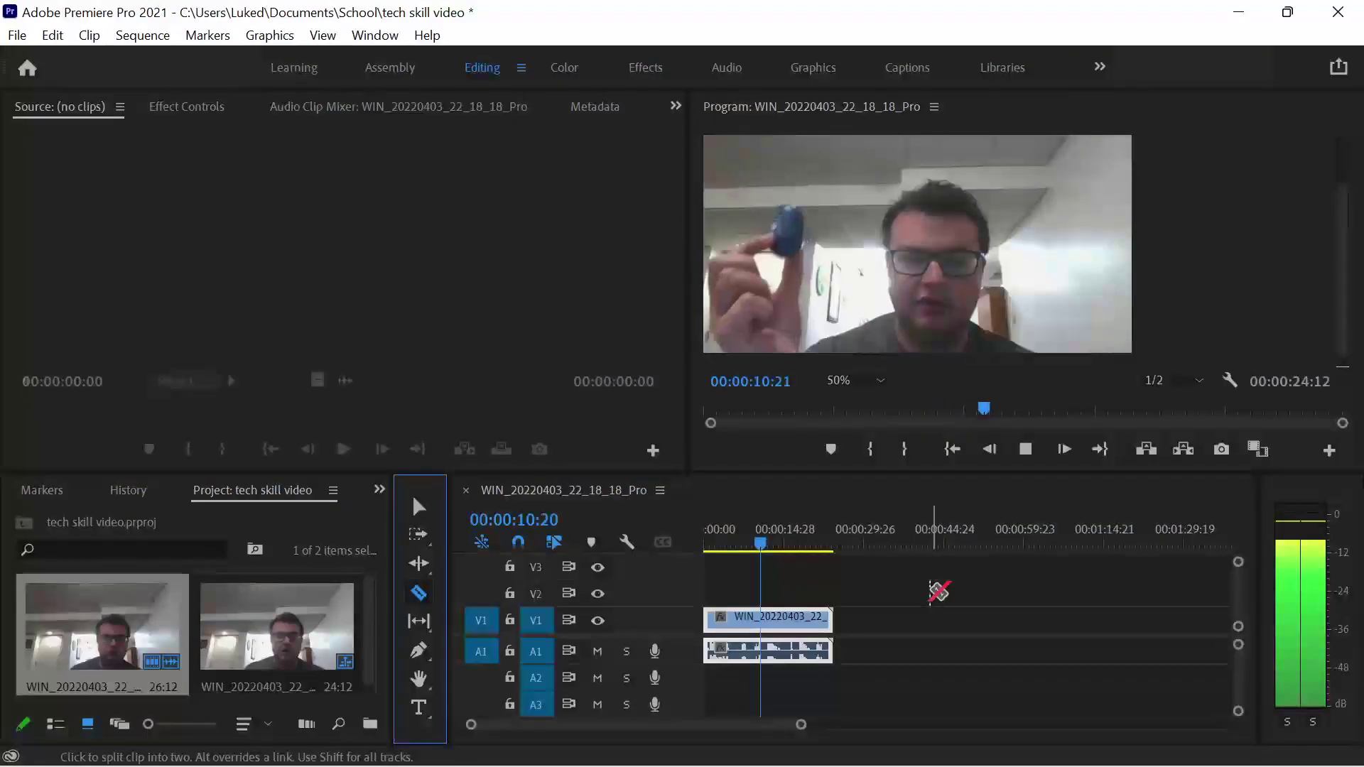
{"action": "key", "text": "space"}
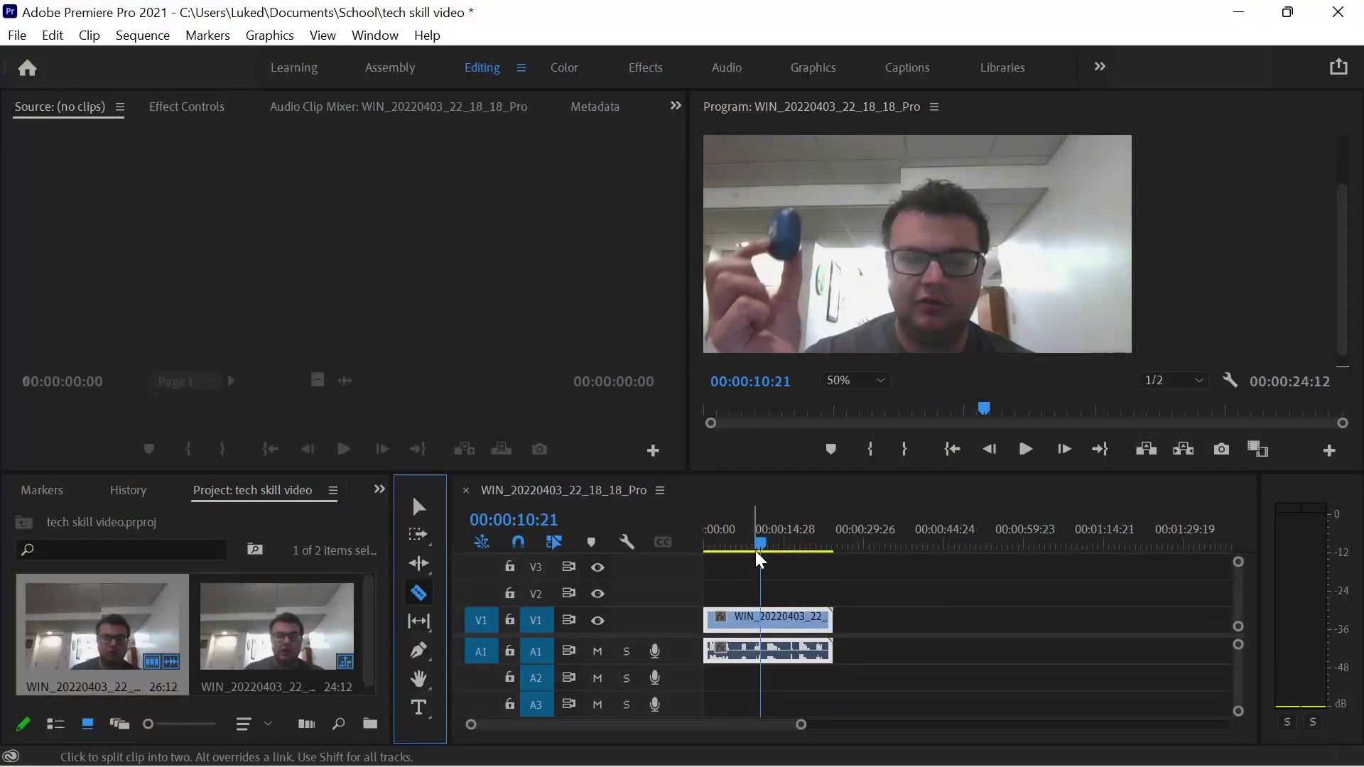
{"action": "left_click_drag", "start_coordinate": [759, 558], "coordinate": [733, 545]}
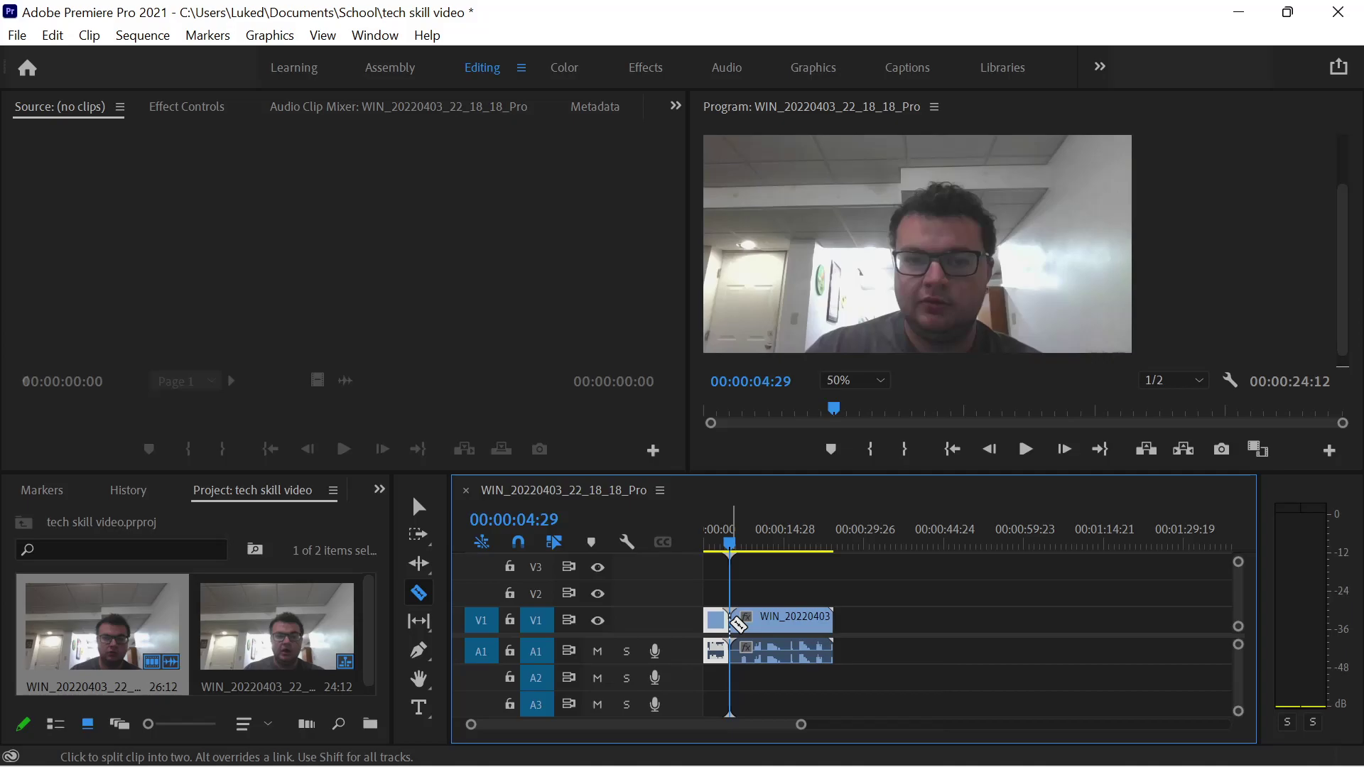
{"action": "left_click", "coordinate": [743, 619]}
{"action": "left_click", "coordinate": [753, 619]}
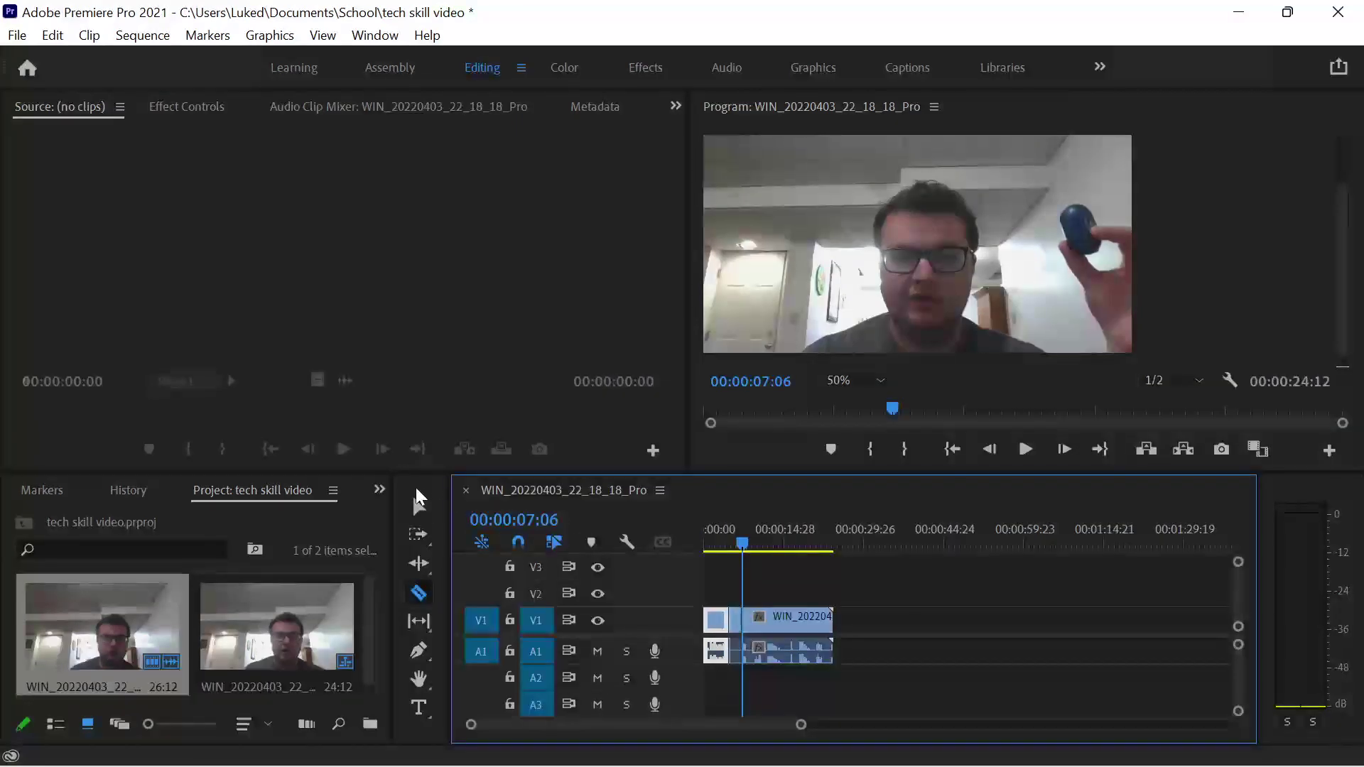
Delete the clip segment between 00:00:04:29 and 00:00:07:06
{"action": "left_click", "coordinate": [418, 506]}
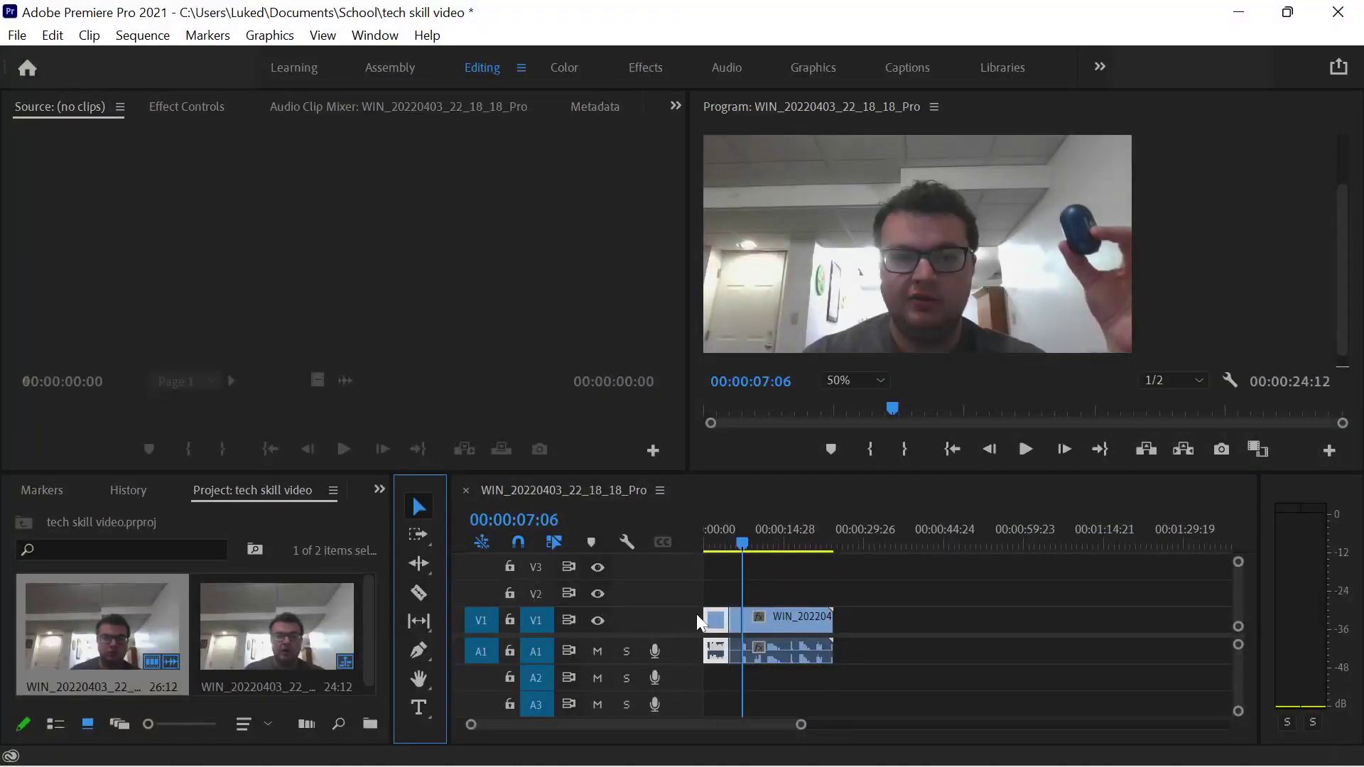
{"action": "left_click", "coordinate": [734, 621]}
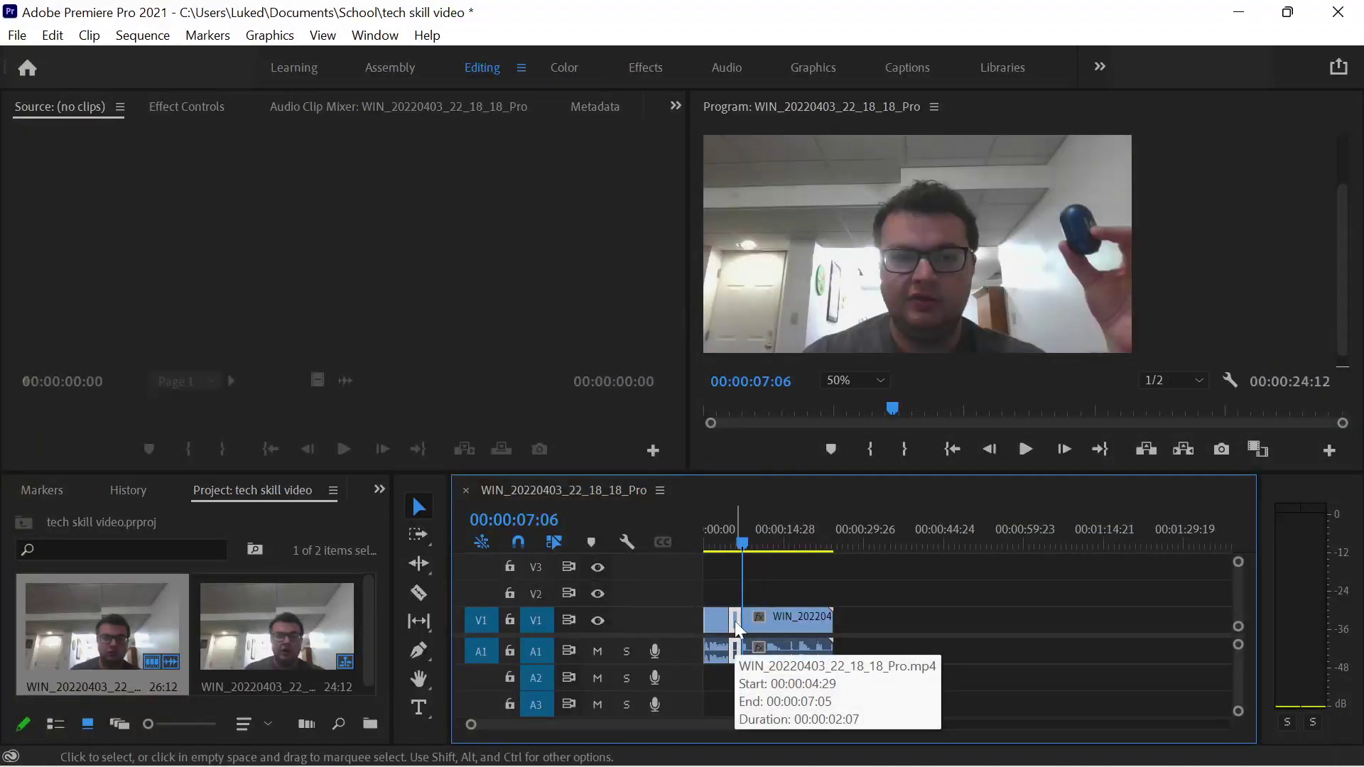
{"action": "key", "text": "Delete"}
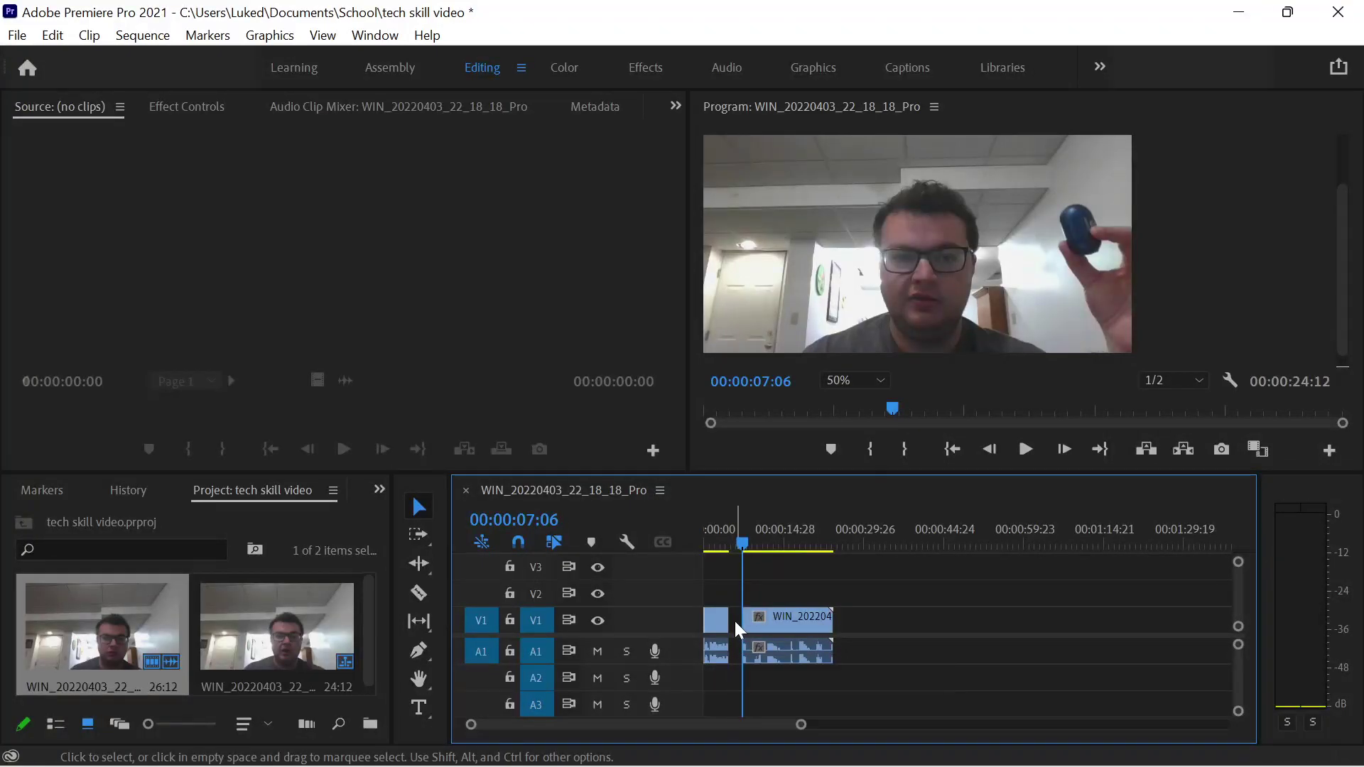
Move the remaining clip against the end of the first segment to close the gap, and play back across the join
{"action": "left_click_drag", "start_coordinate": [731, 546], "coordinate": [717, 546]}
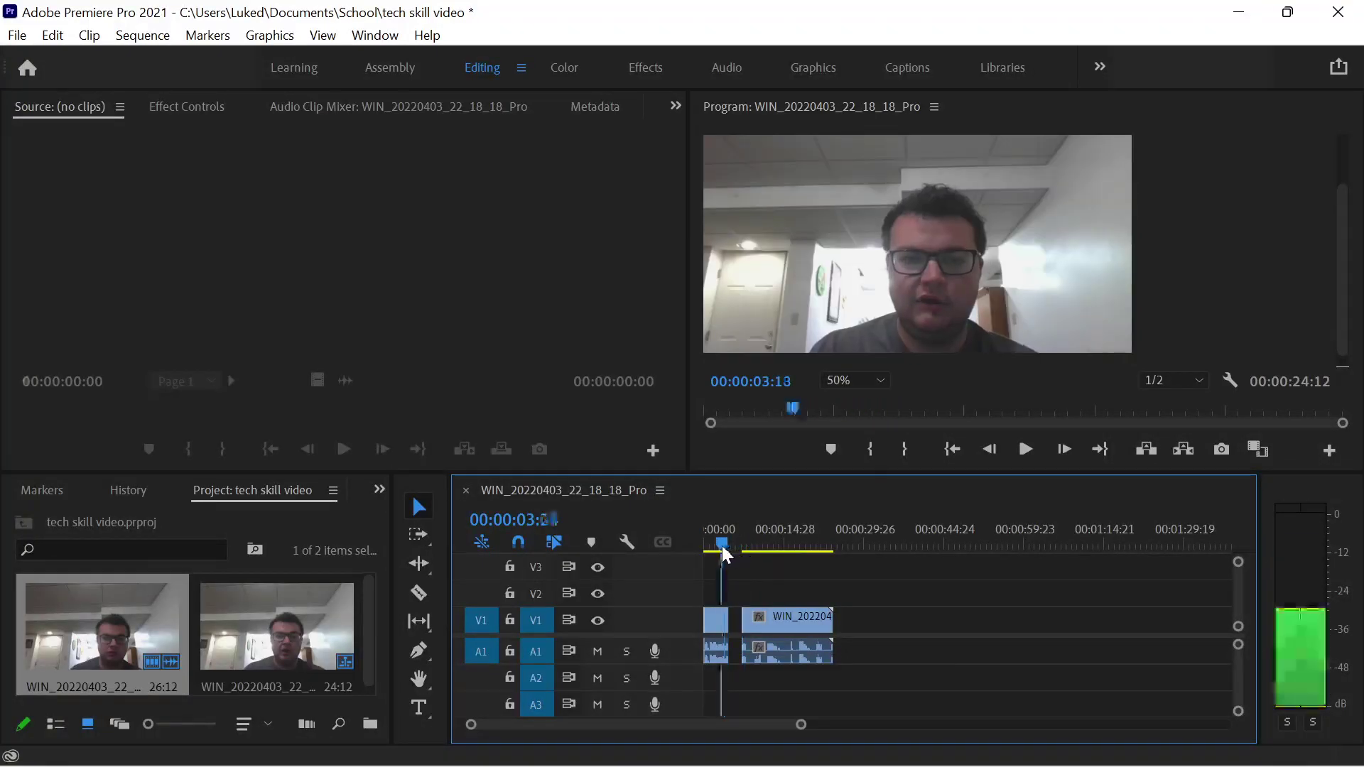
{"action": "left_click_drag", "start_coordinate": [794, 621], "coordinate": [782, 624]}
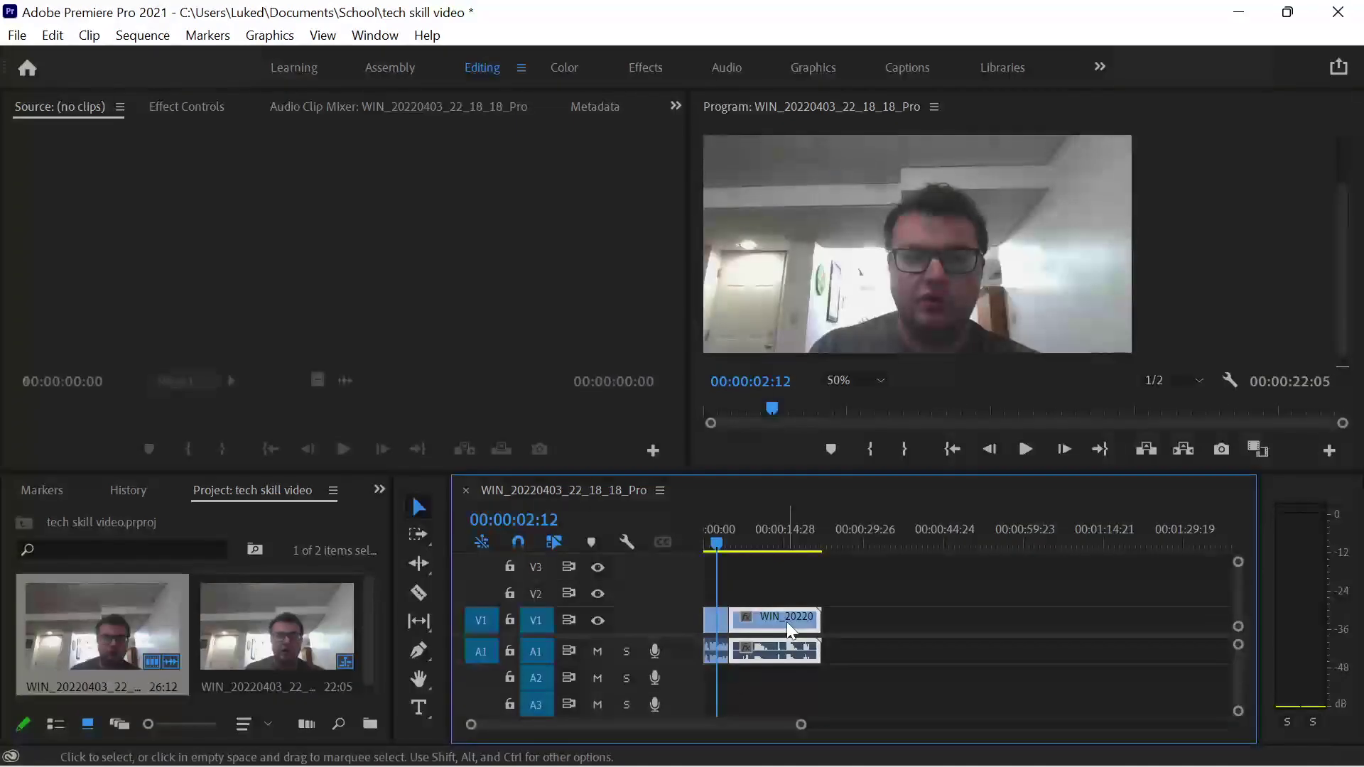
{"action": "key", "text": "space"}
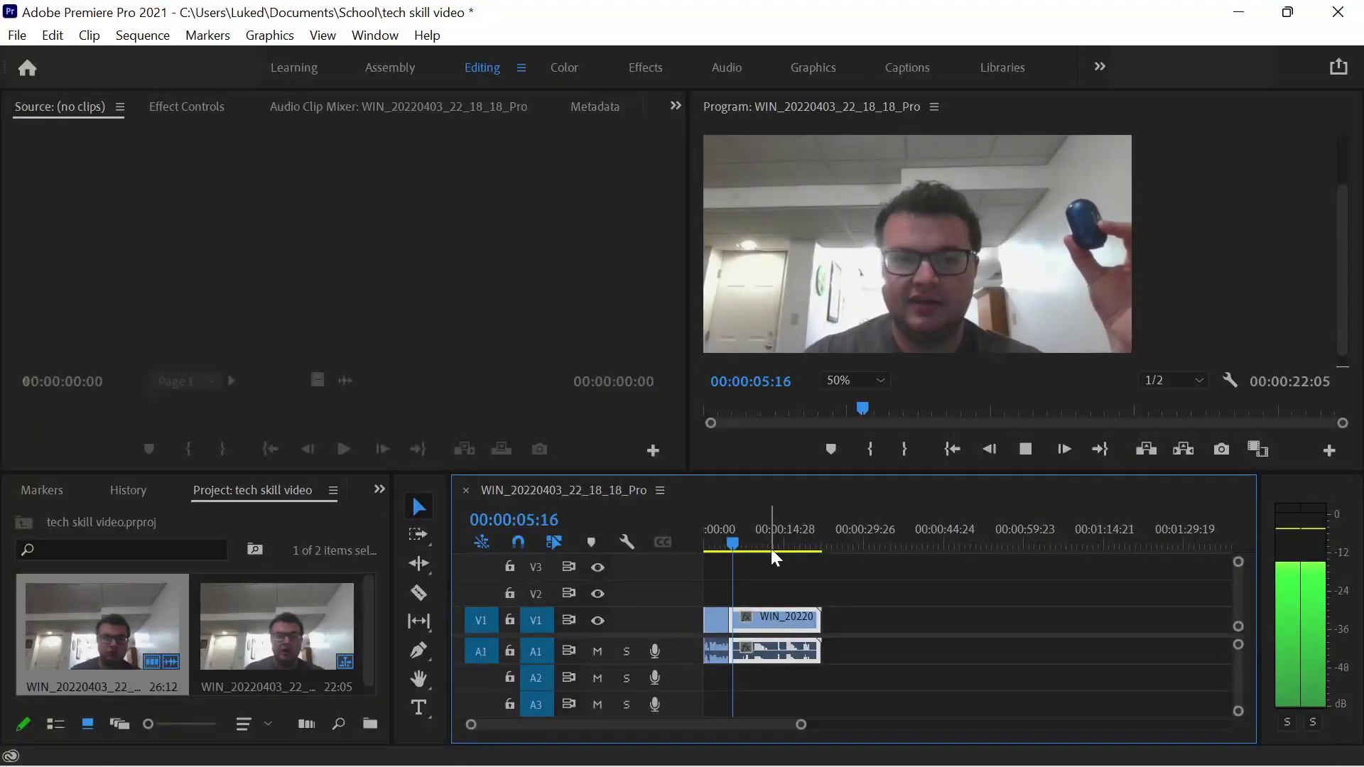
{"action": "key", "text": "space"}
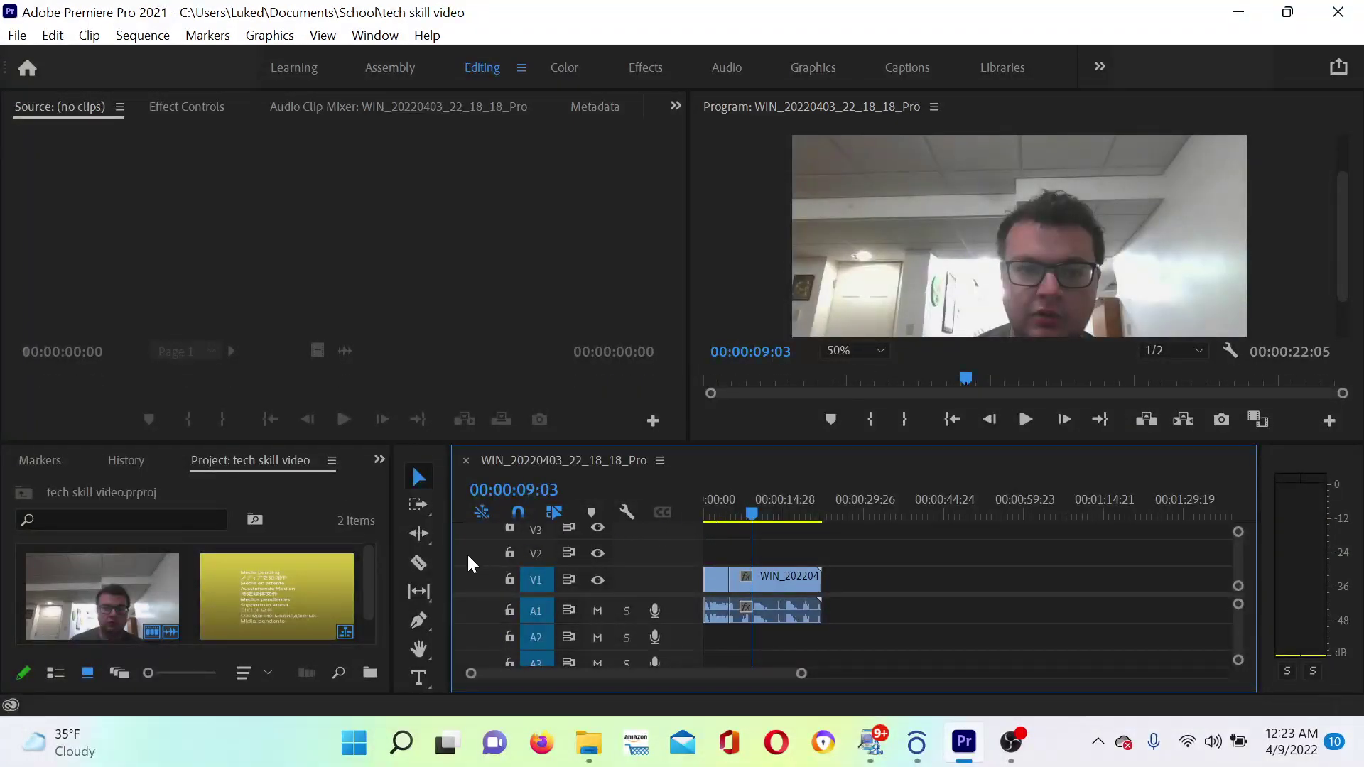
Split the second clip at 00:00:09:03 and at 00:00:09:14 with the Razor tool
{"action": "left_click", "coordinate": [423, 561]}
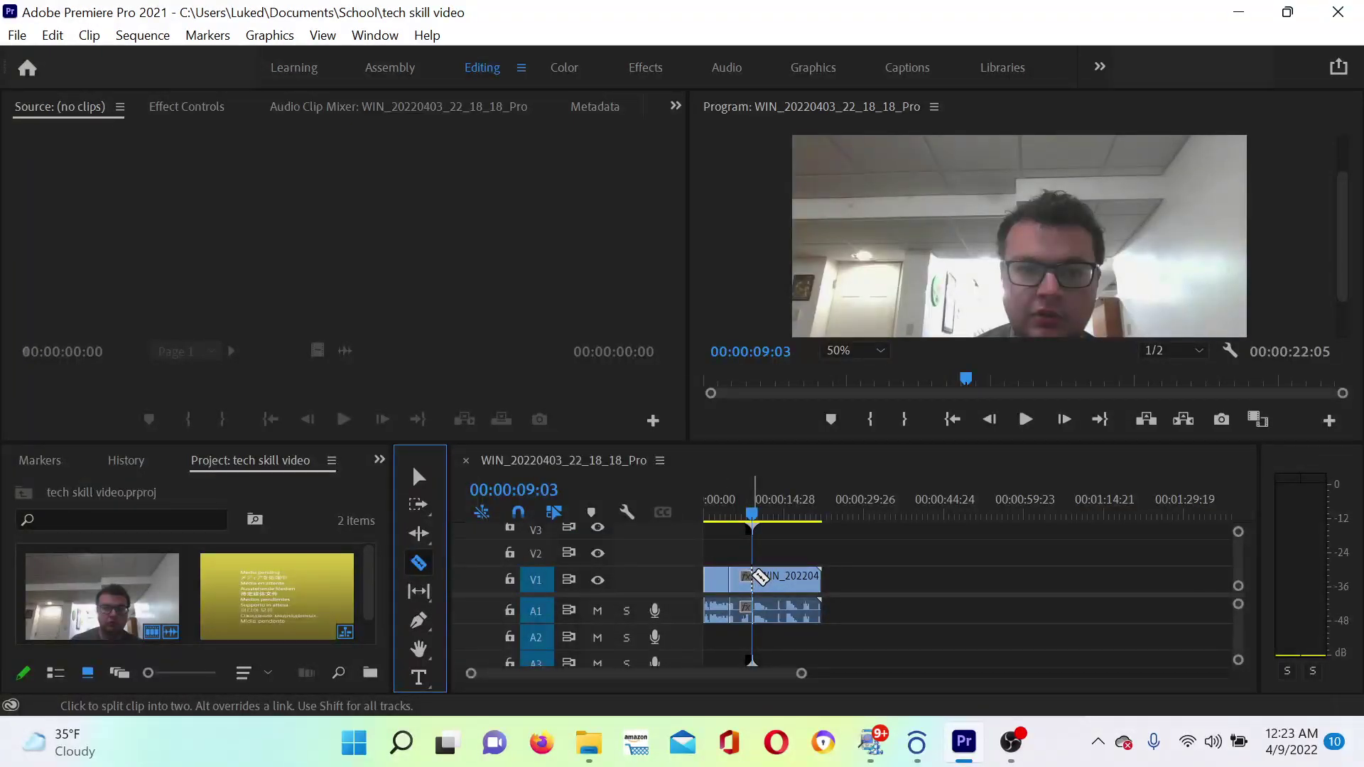
{"action": "left_click", "coordinate": [755, 577]}
{"action": "key", "text": "space"}
{"action": "key", "text": "space"}
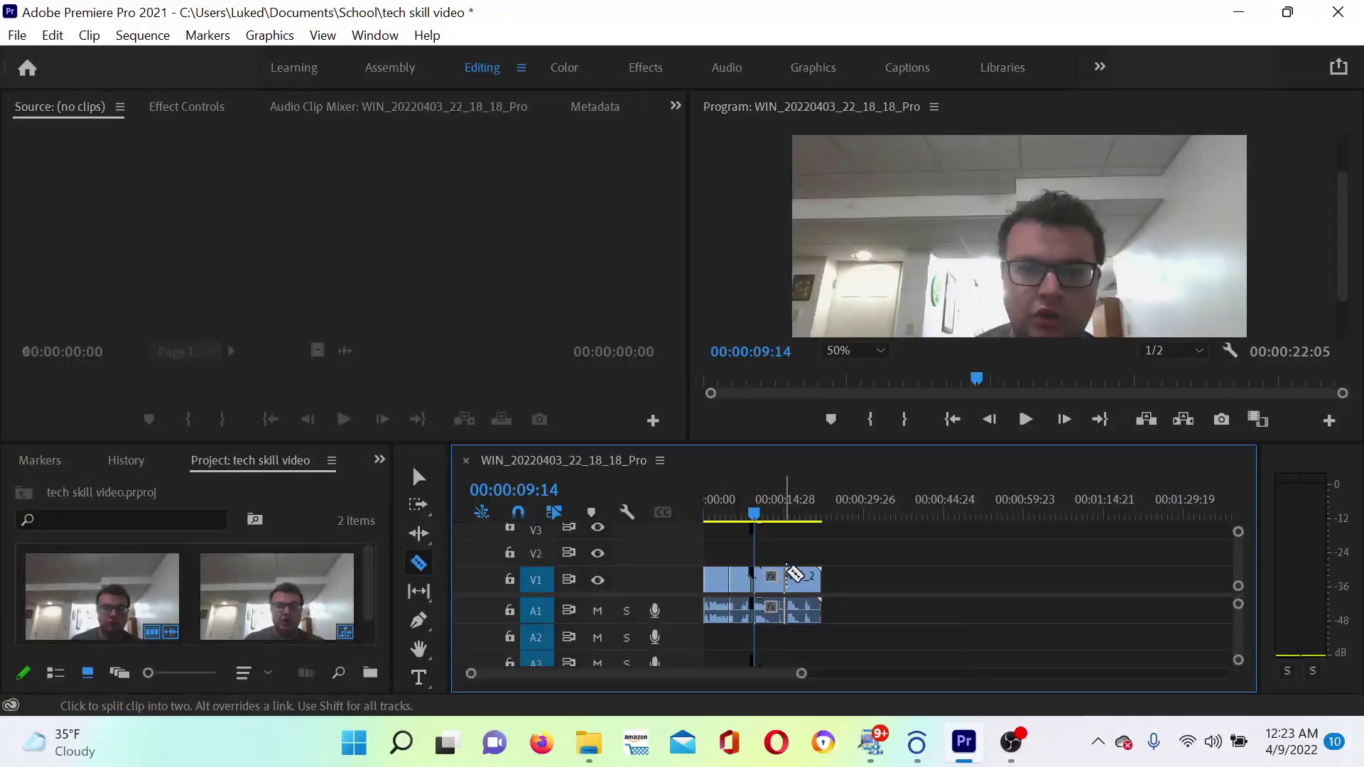
Zoom the timeline in around the new cuts and delete the short segment between 00:00:09:03 and 00:00:09:14
{"action": "left_click", "coordinate": [418, 477]}
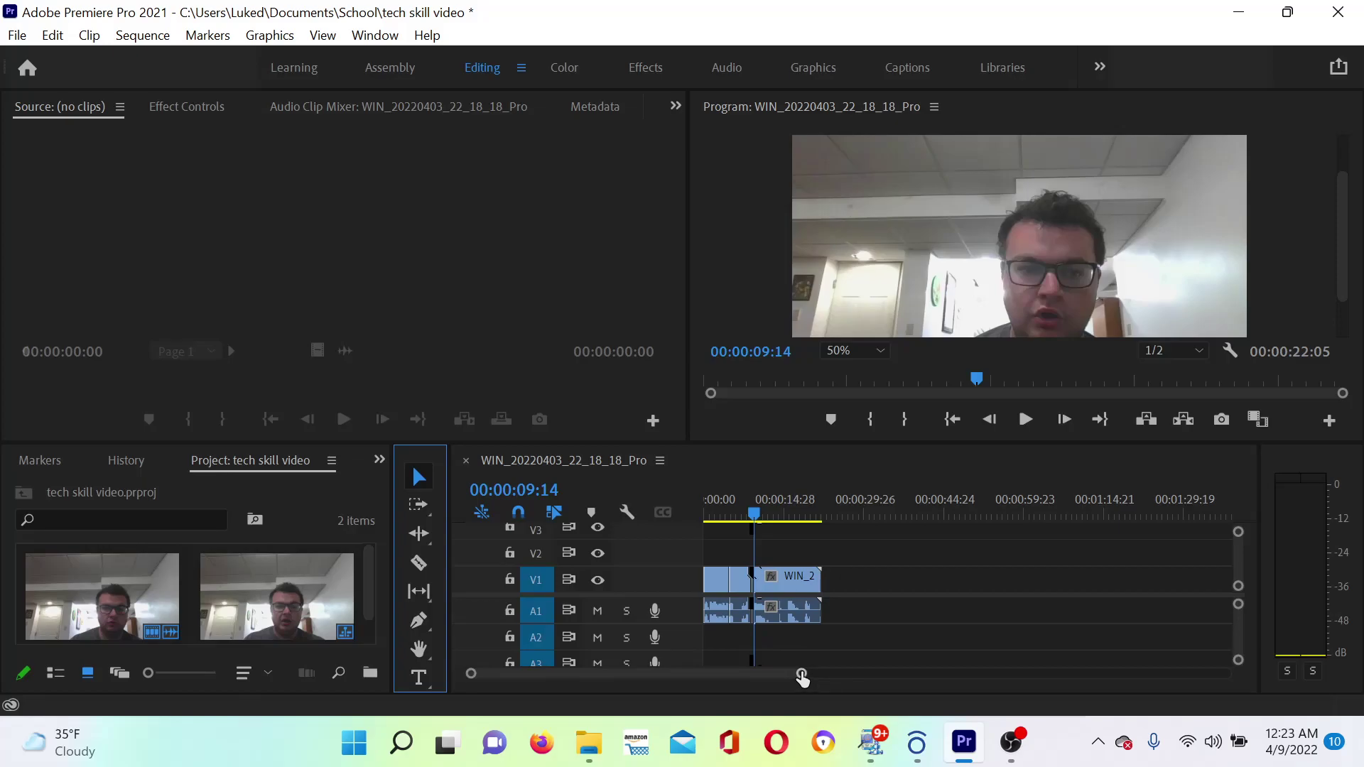
{"action": "left_click", "coordinate": [803, 679]}
{"action": "mouse_move", "coordinate": [803, 679]}
{"action": "left_mouse_down"}
{"action": "mouse_move", "coordinate": [694, 679]}
{"action": "mouse_move", "coordinate": [987, 633]}
{"action": "mouse_move", "coordinate": [925, 658]}
{"action": "mouse_move", "coordinate": [798, 667]}
{"action": "left_mouse_up"}
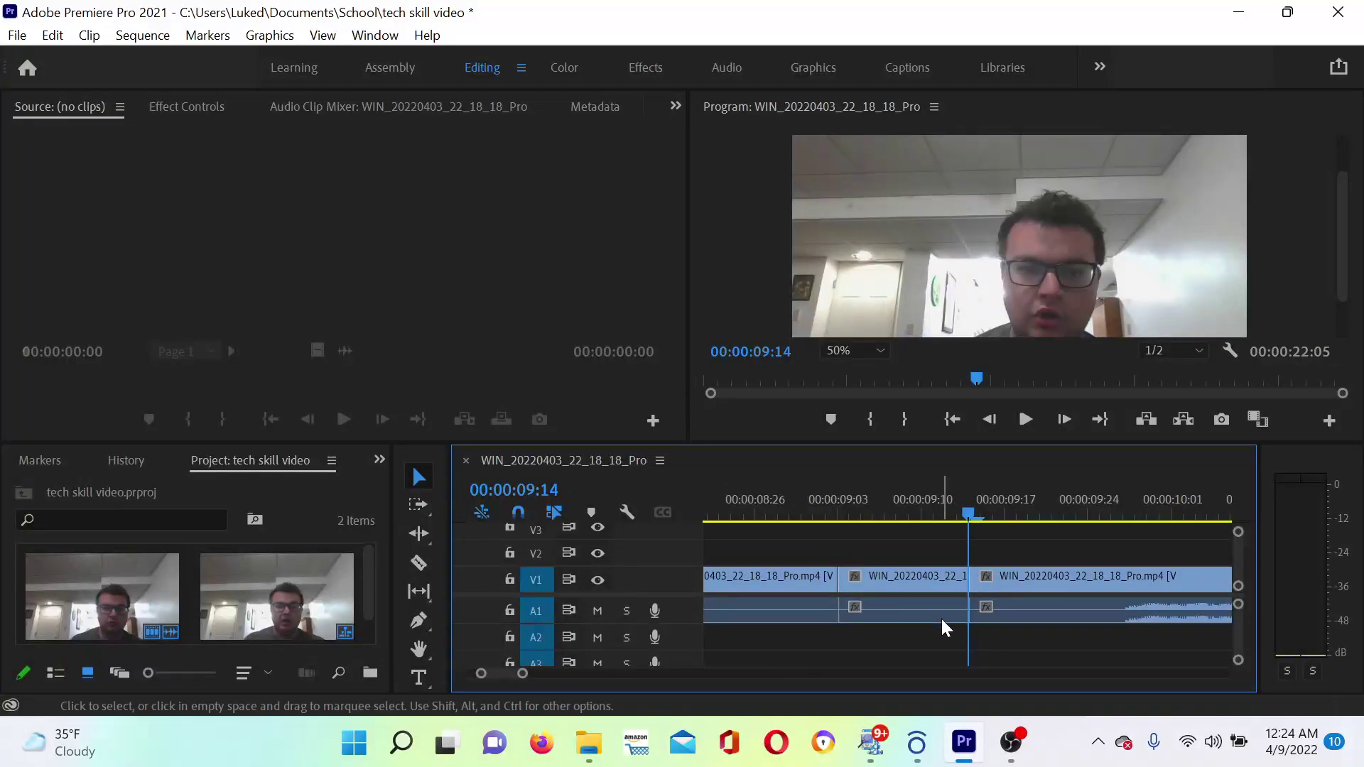
{"action": "left_click", "coordinate": [913, 602]}
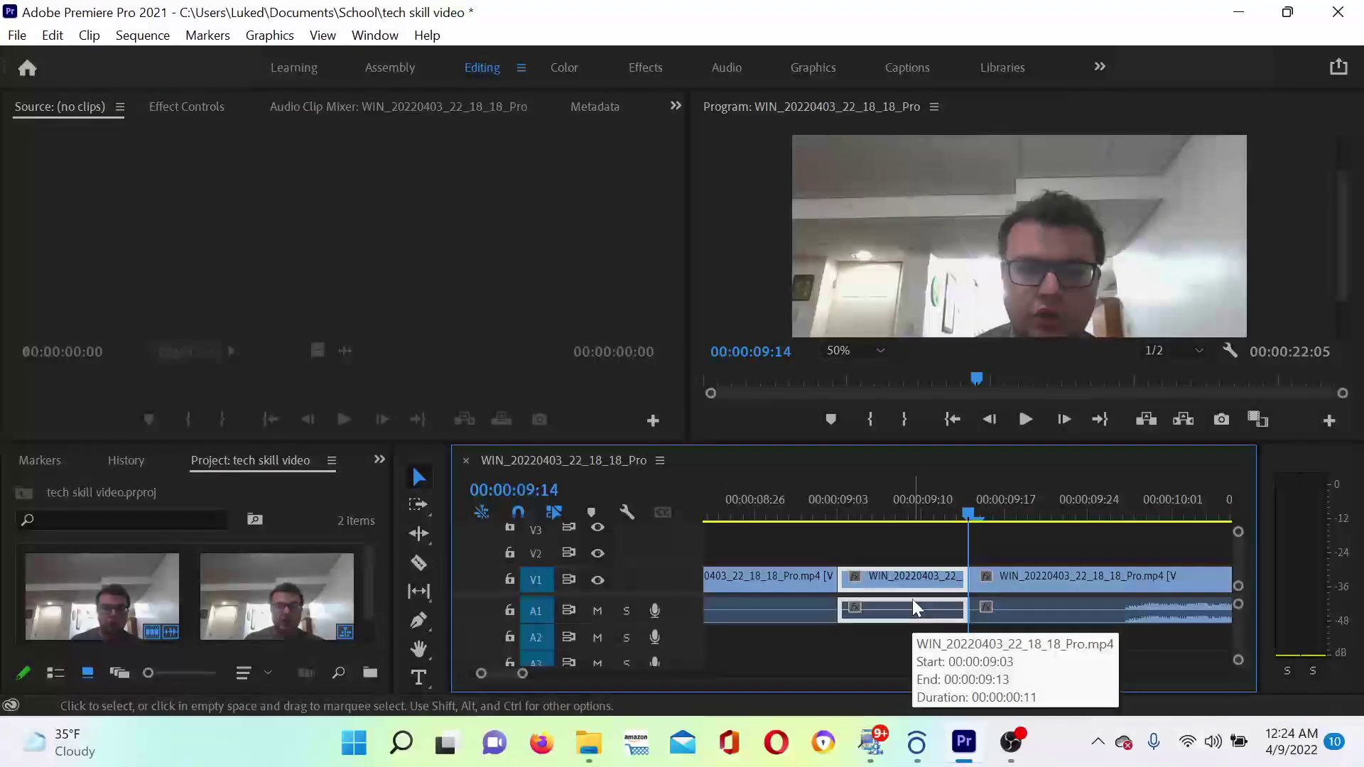
{"action": "key", "text": "Delete"}
Move the last clip back to 00:00:09:03 to close the gap, and play back across the new join
{"action": "left_click", "coordinate": [998, 577]}
{"action": "left_click_drag", "start_coordinate": [998, 577], "coordinate": [874, 579]}
{"action": "left_click_drag", "start_coordinate": [969, 502], "coordinate": [806, 556]}
{"action": "key", "text": "space"}
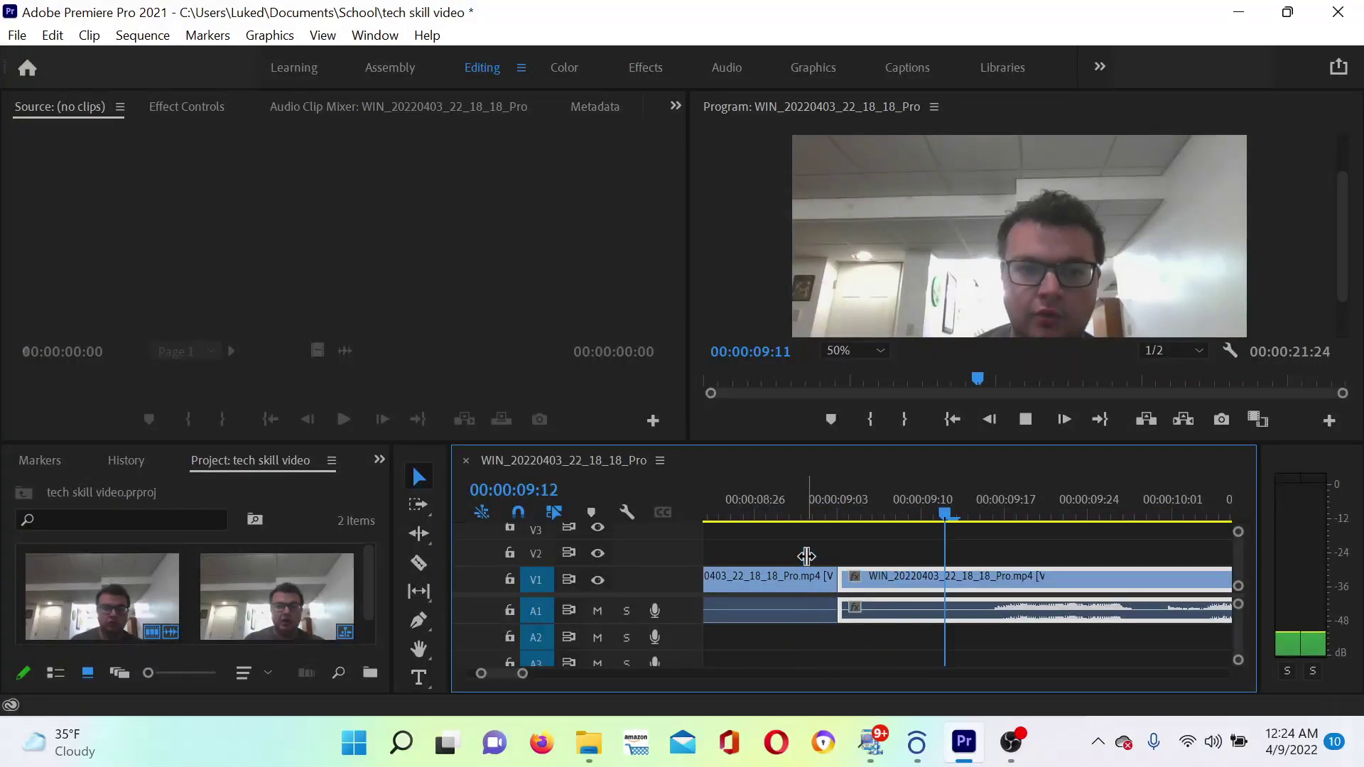